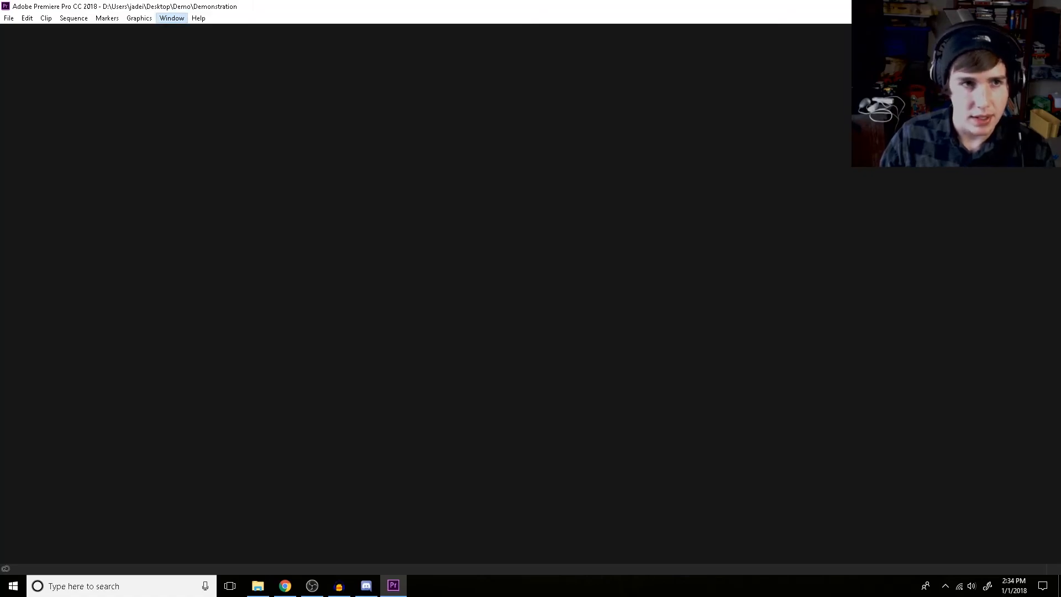
Reset the Audio workspace to its saved layout and widen the Program monitor and audio meters
left_click(171, 18)
mouse_move(149, 30)
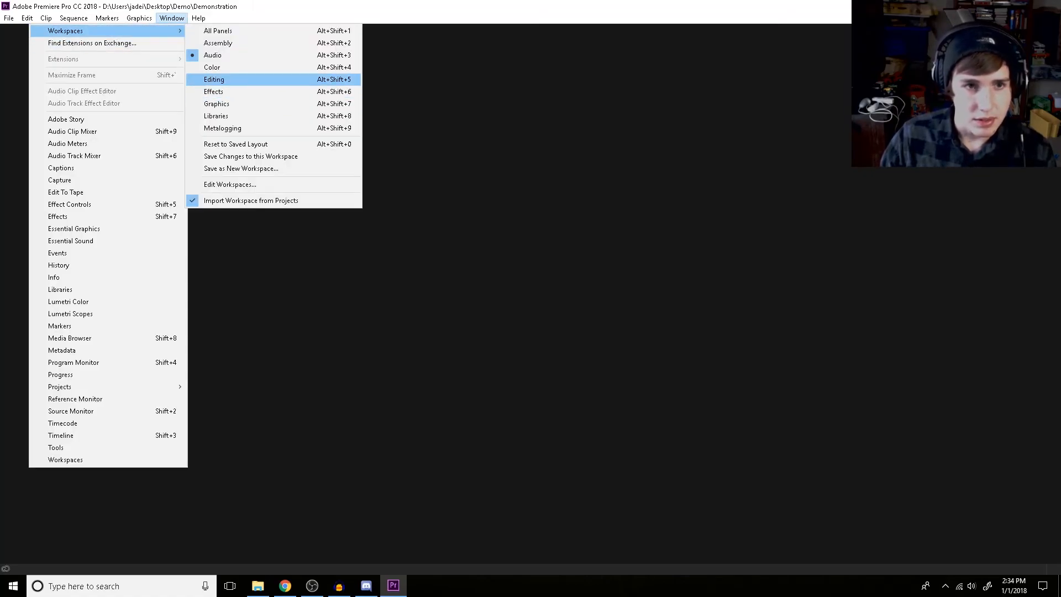
left_click(236, 144)
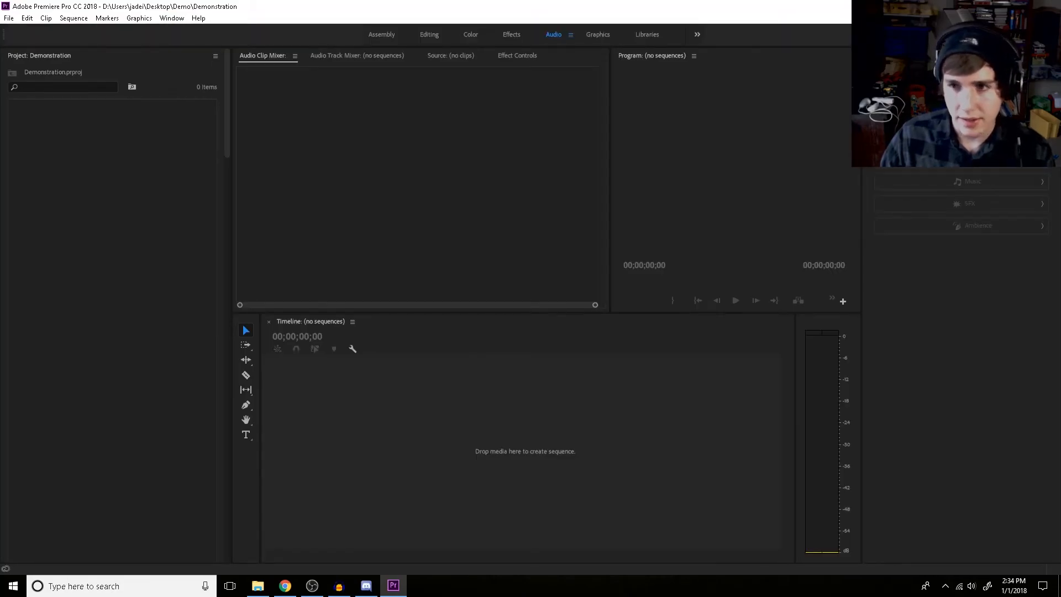
left_click_drag(861, 354, 954, 354)
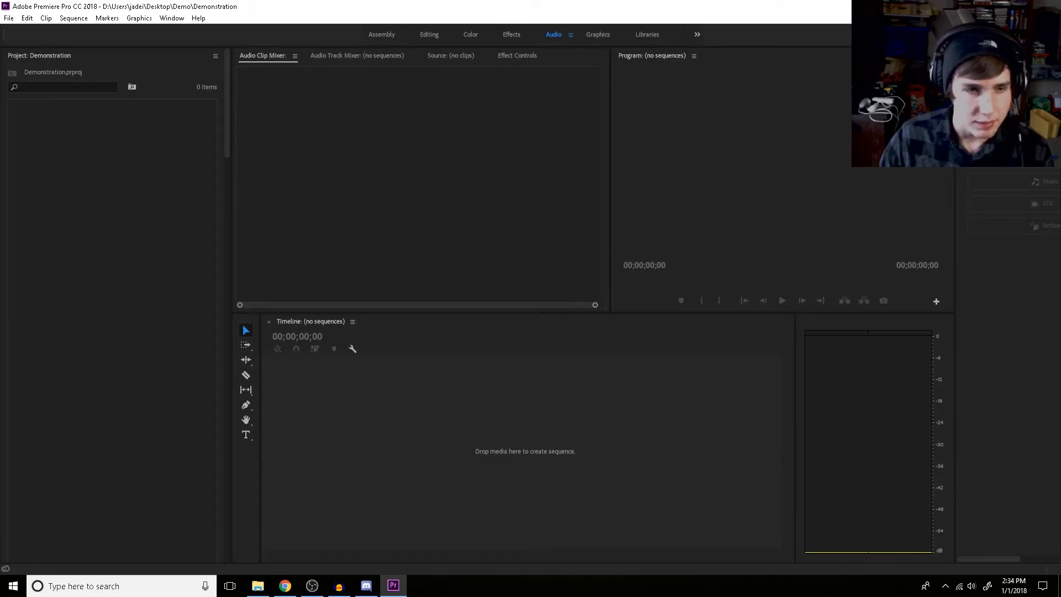
left_click(525, 442)
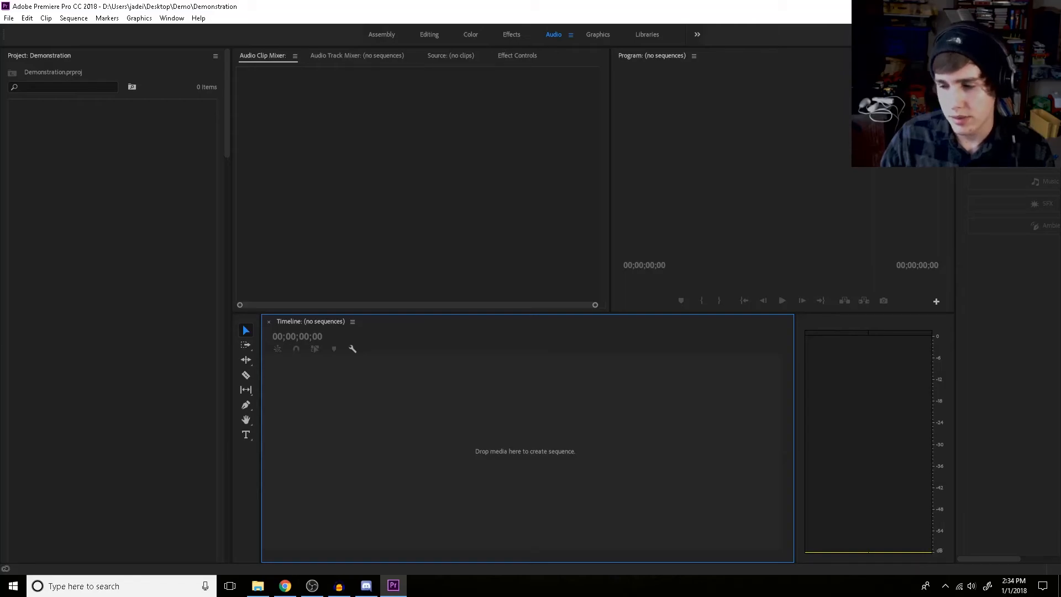
Switch to the Demo folder in File Explorer and add the raw Meadow Hypnosis recording to the empty timeline as a new sequence
key("alt+Tab")
key("alt+Tab")
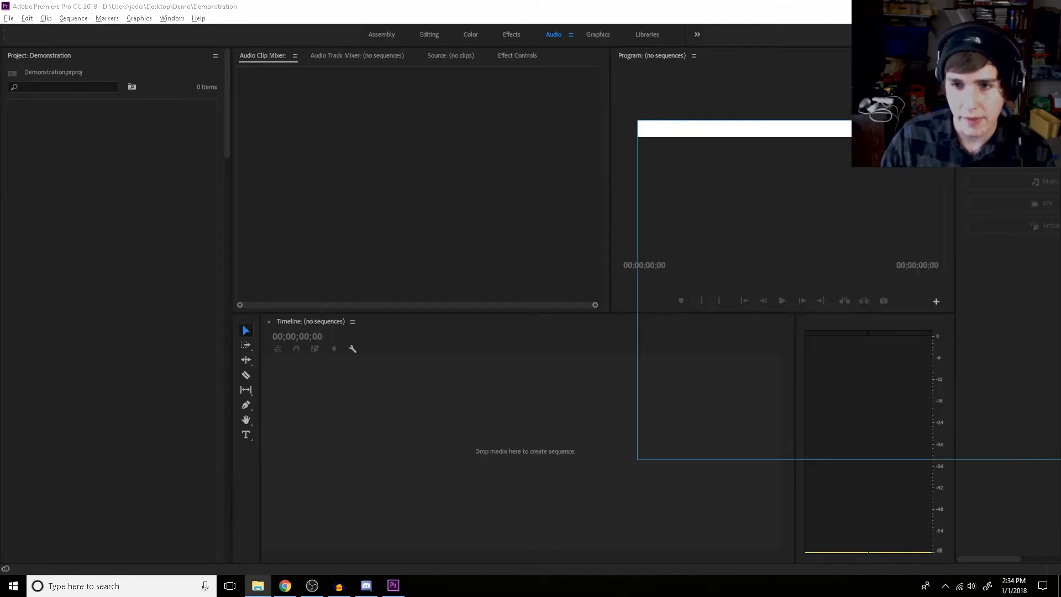
left_click(795, 342)
left_click(777, 290)
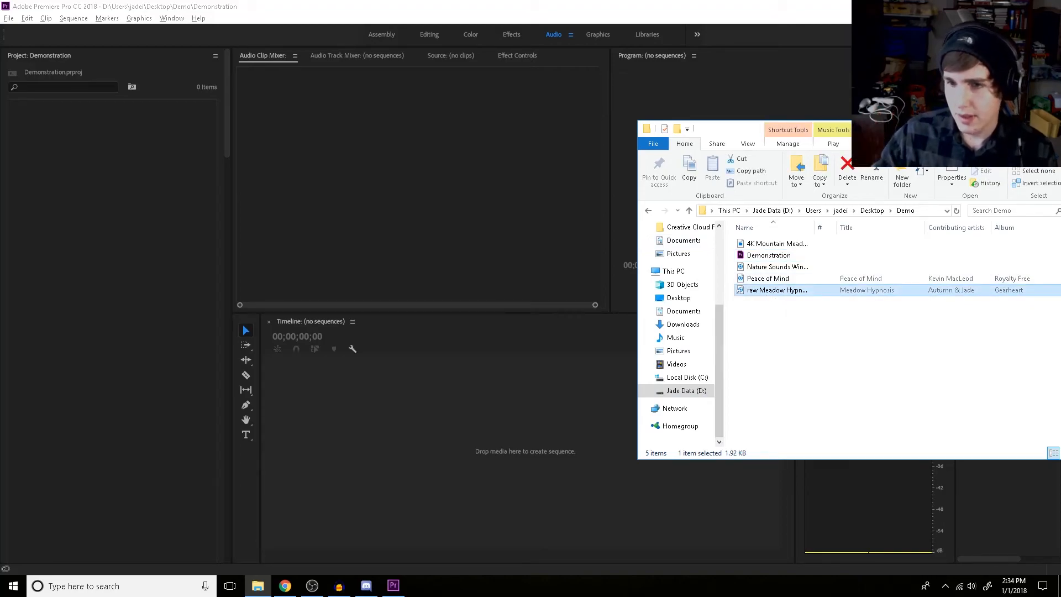
left_click_drag(776, 290, 467, 426)
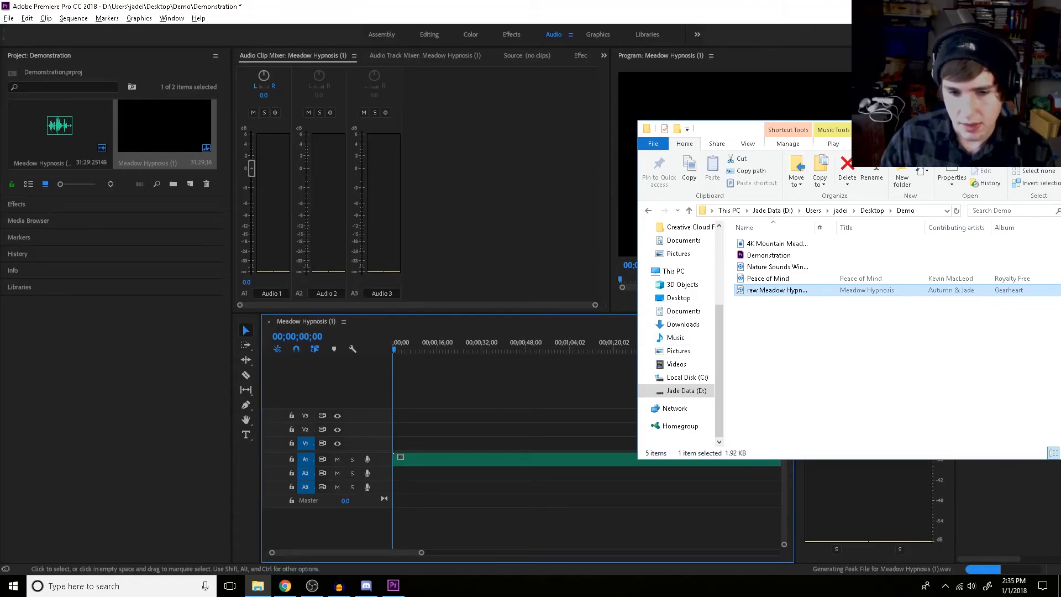
Play the Meadow Hypnosis recording from about 16 seconds for a few seconds to check its sound
left_click(411, 343)
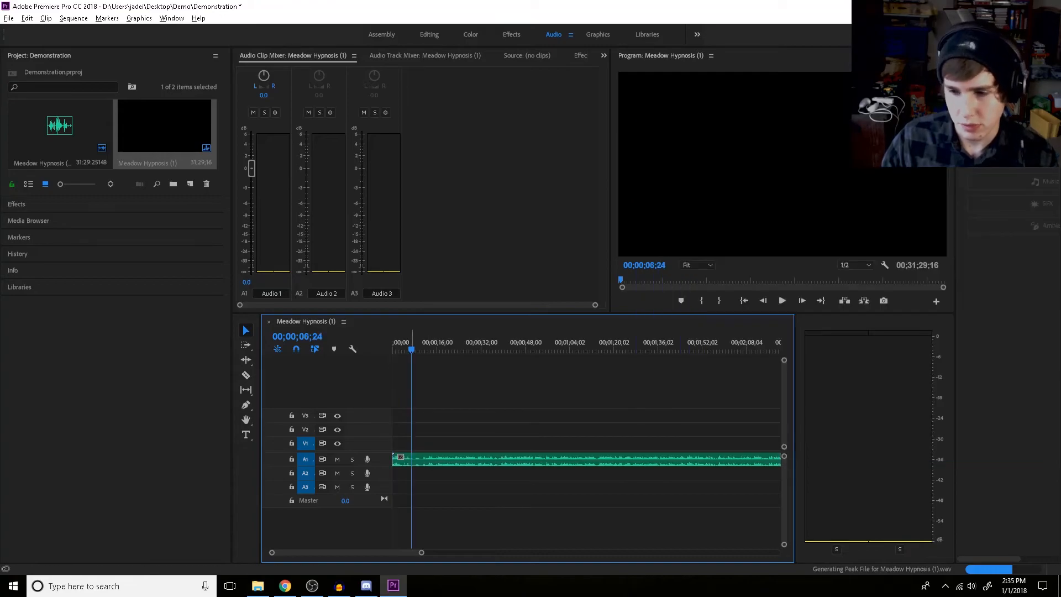
left_click_drag(412, 344, 438, 344)
key("space")
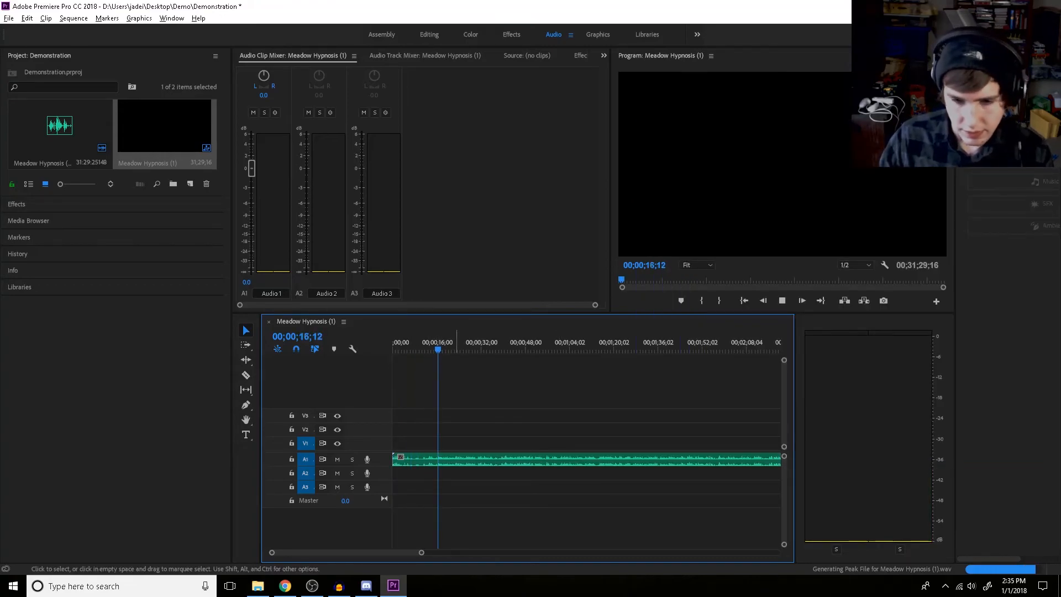
key("alt+Tab")
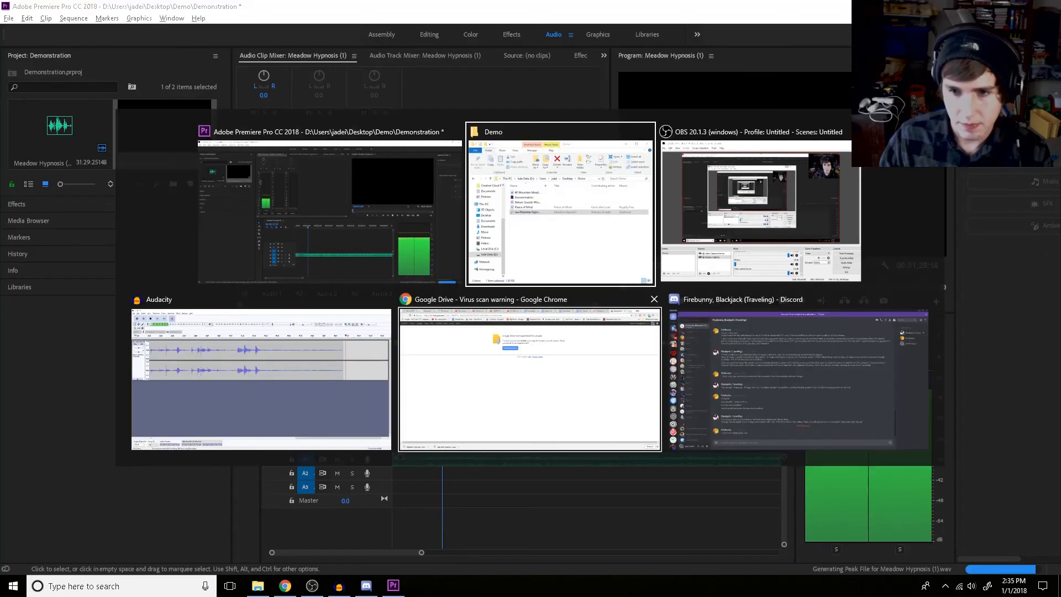
left_click(332, 212)
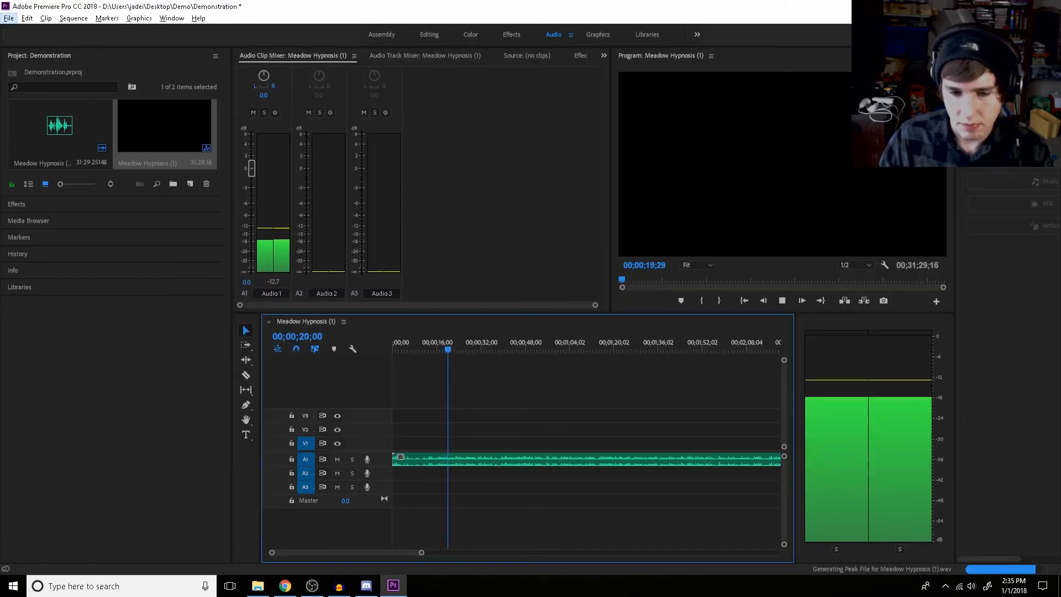
key("space")
left_click(503, 387)
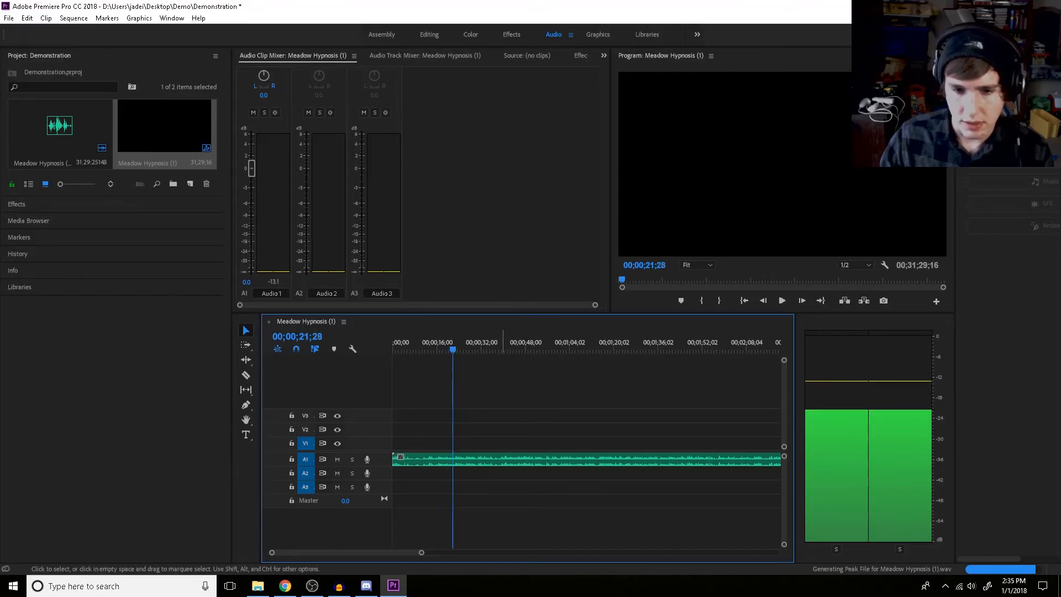
Apply the Adaptive Noise Reduction audio effect to the recording on track A1 and play a short stretch of it
left_click(16, 204)
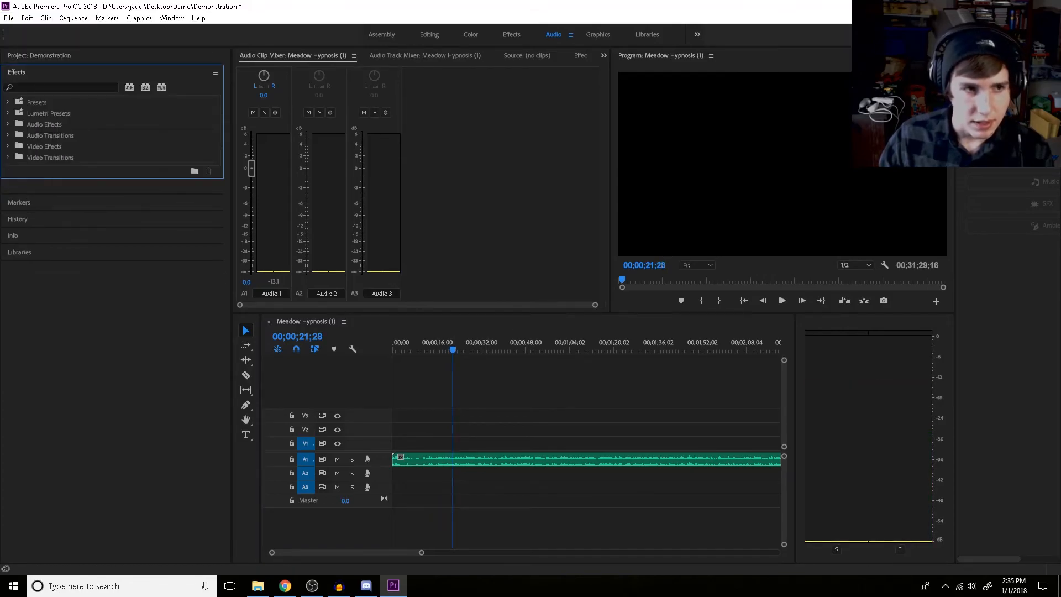
left_click(7, 124)
left_click_drag(68, 146, 457, 460)
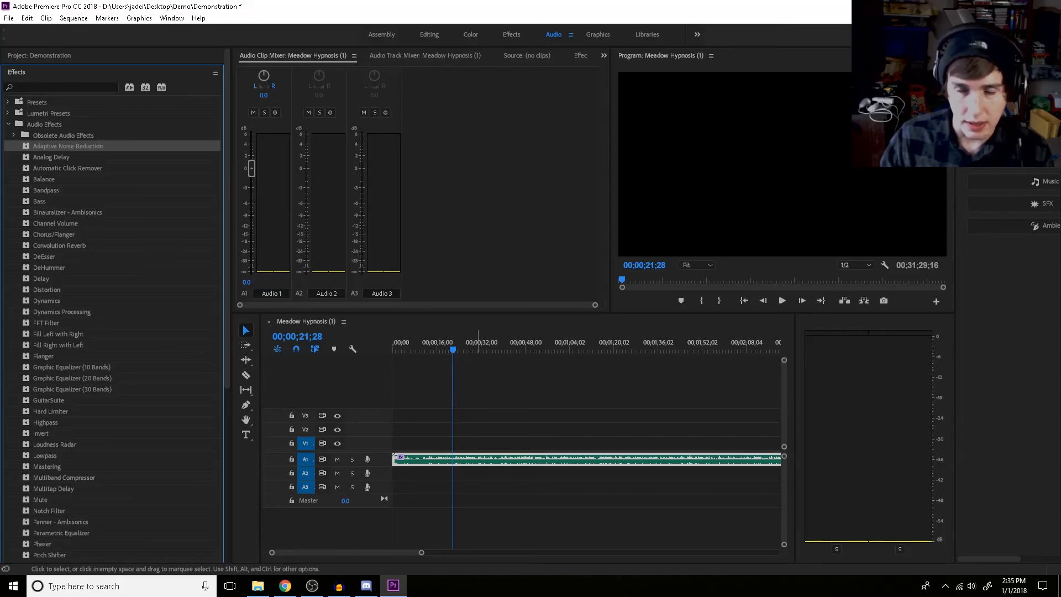
left_click(477, 426)
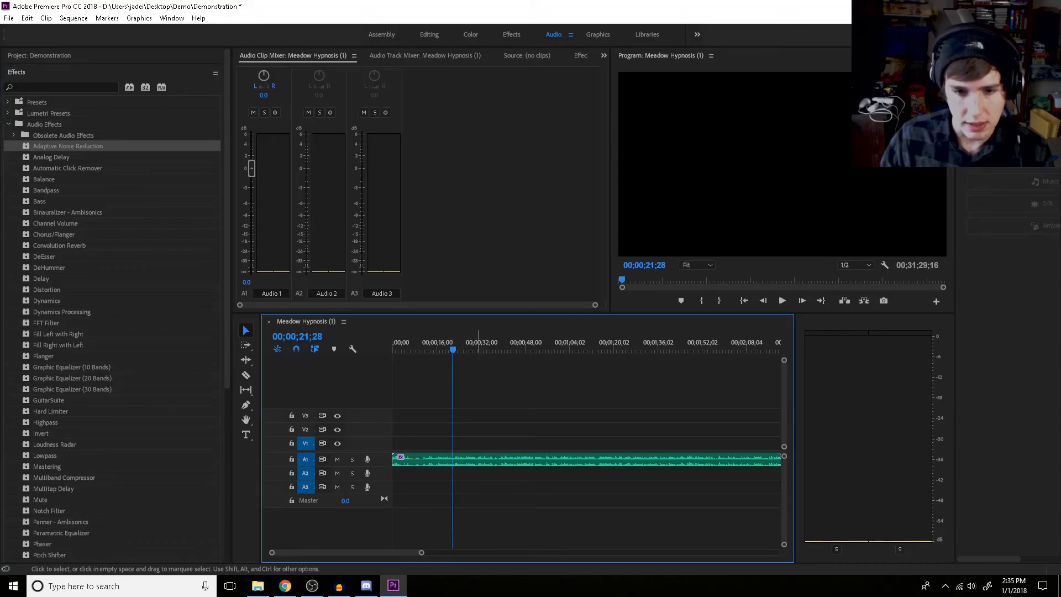
key("space")
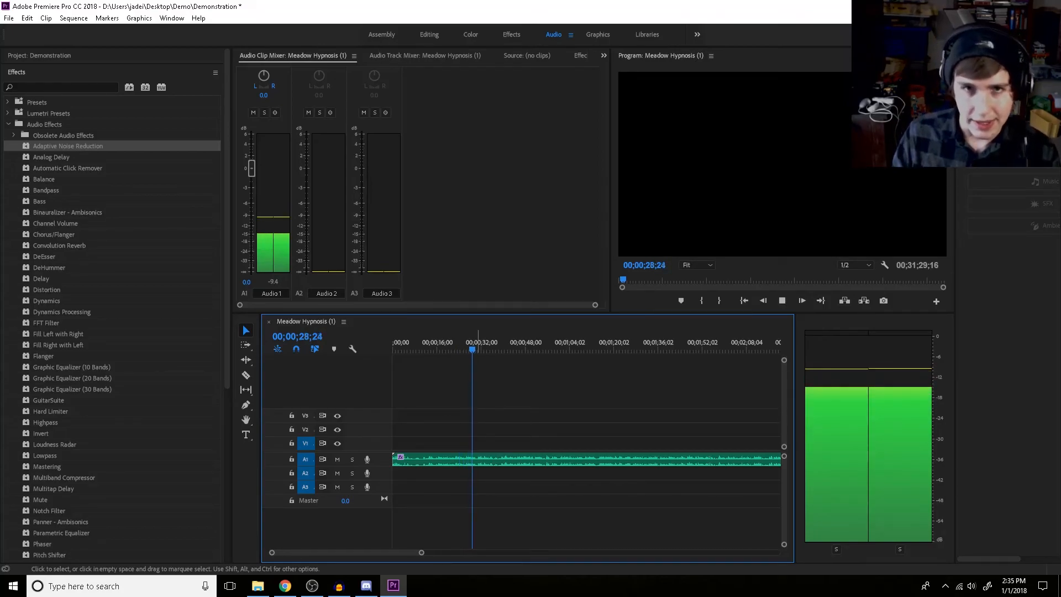
key("space")
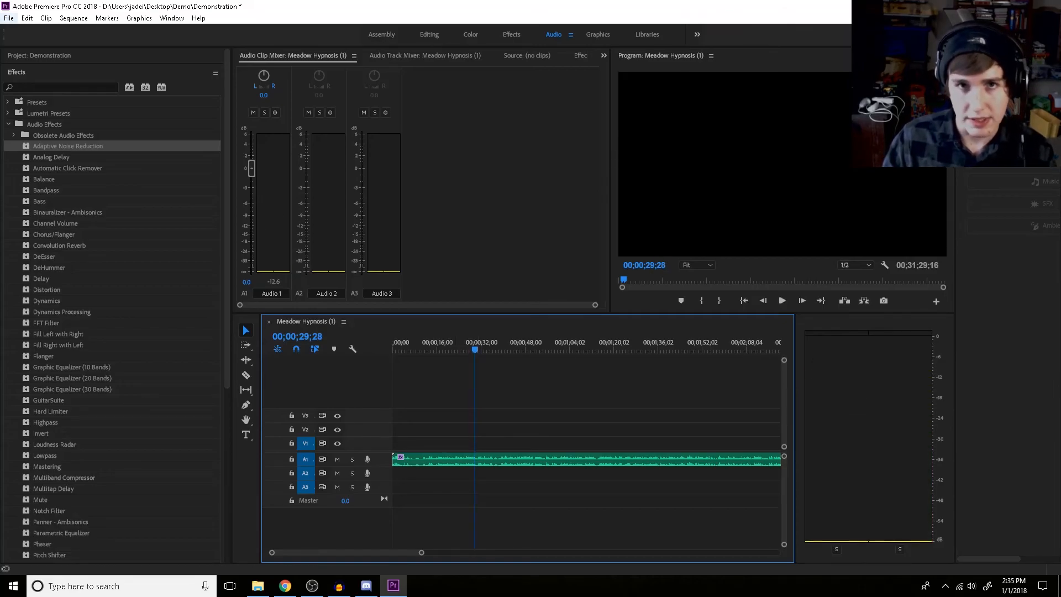
Export the sequence as Waveform Audio with the WAV 48 kHz 16-bit preset to Meadow Hypnosis (1).wav
left_click(9, 18)
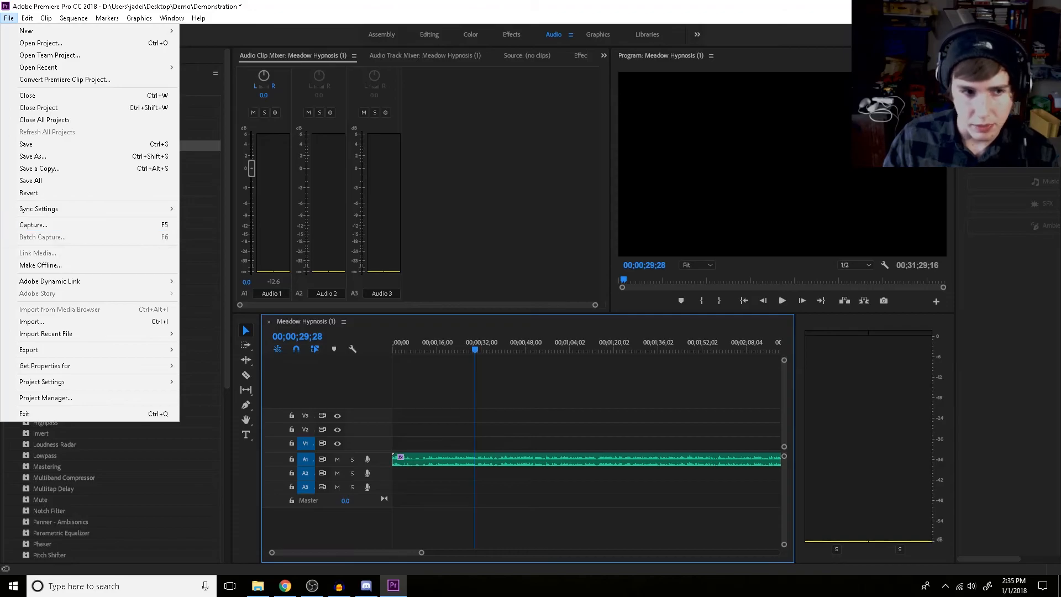
mouse_move(83, 349)
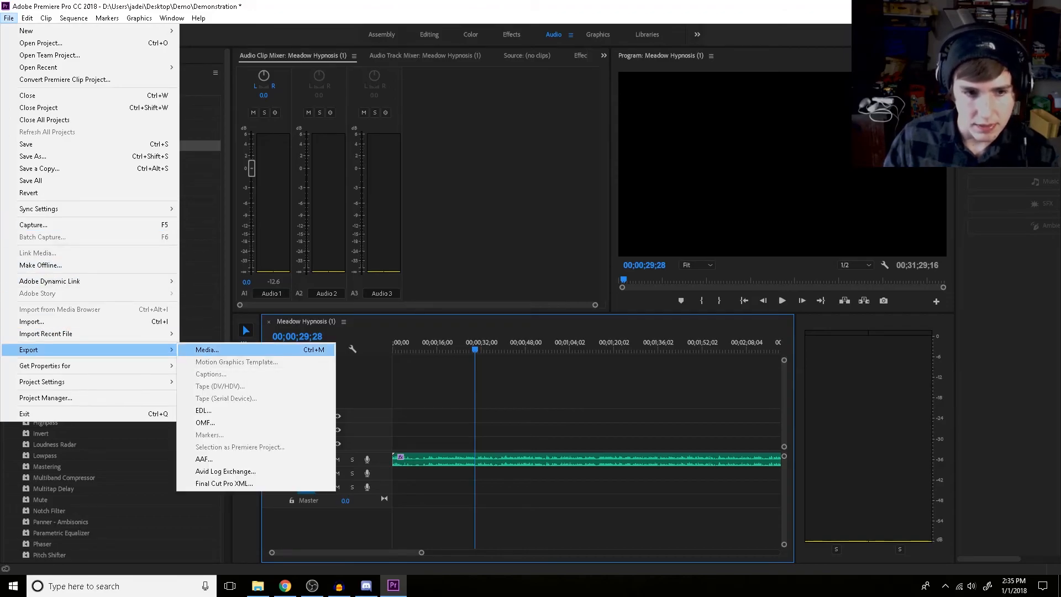
left_click(208, 349)
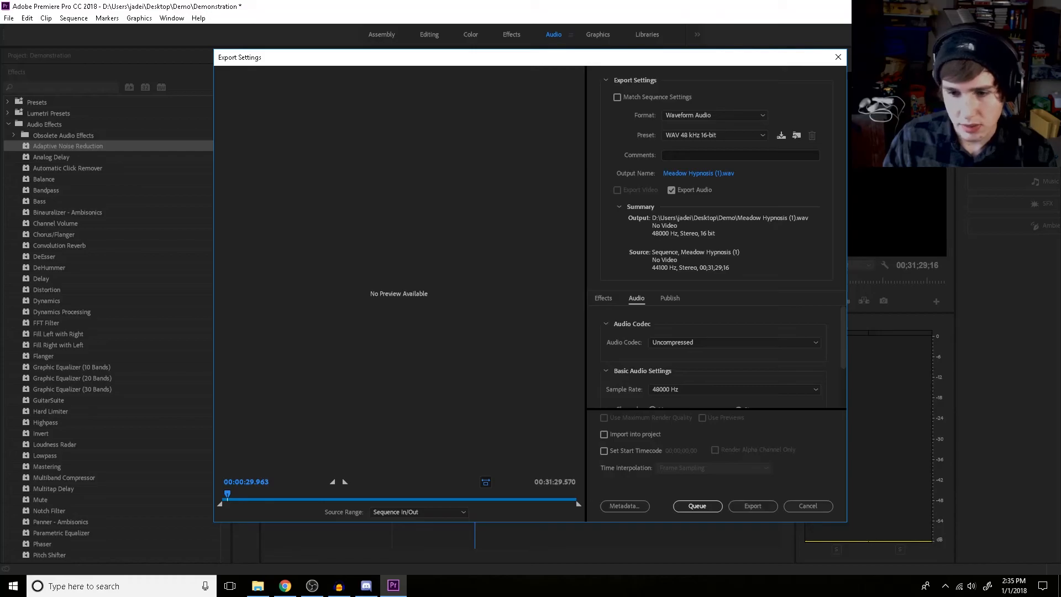
left_click(753, 505)
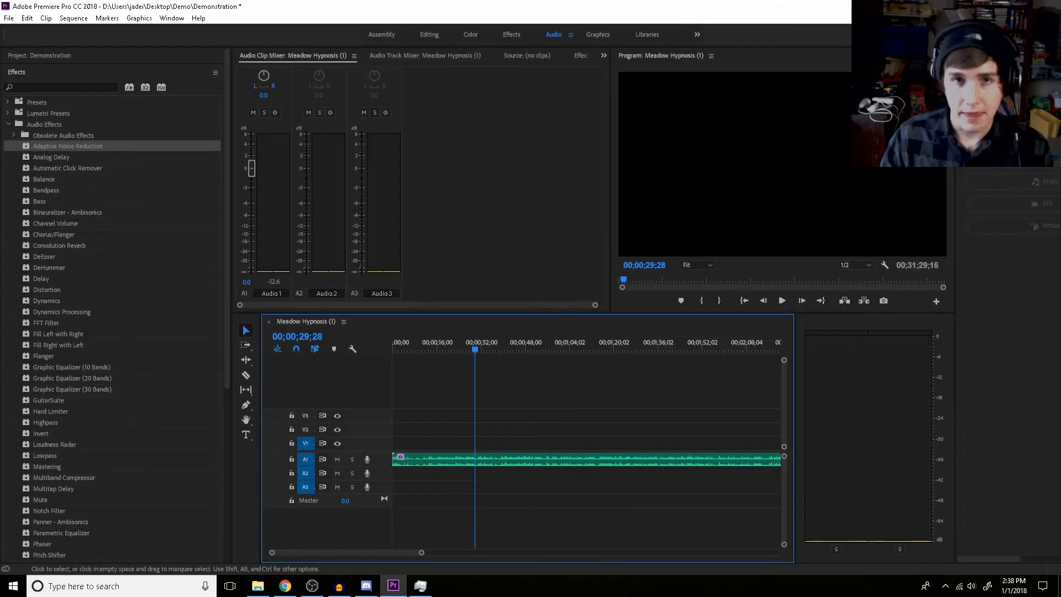
Delete the original recording from track A1 and place the exported Meadow Hypnosis (1) file at the start of that track
right_click(545, 460)
key("Escape")
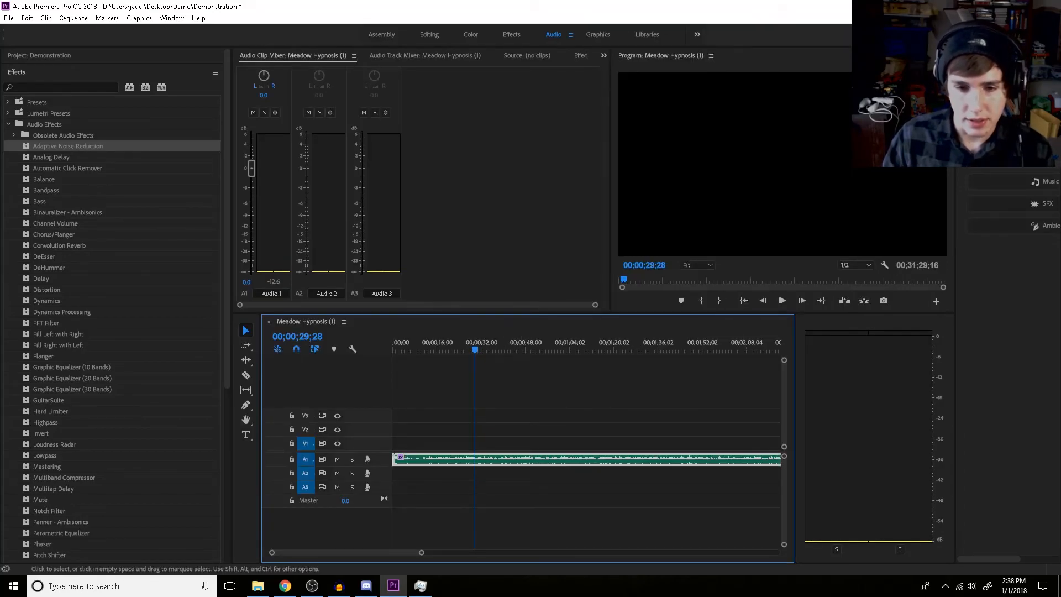
key("Delete")
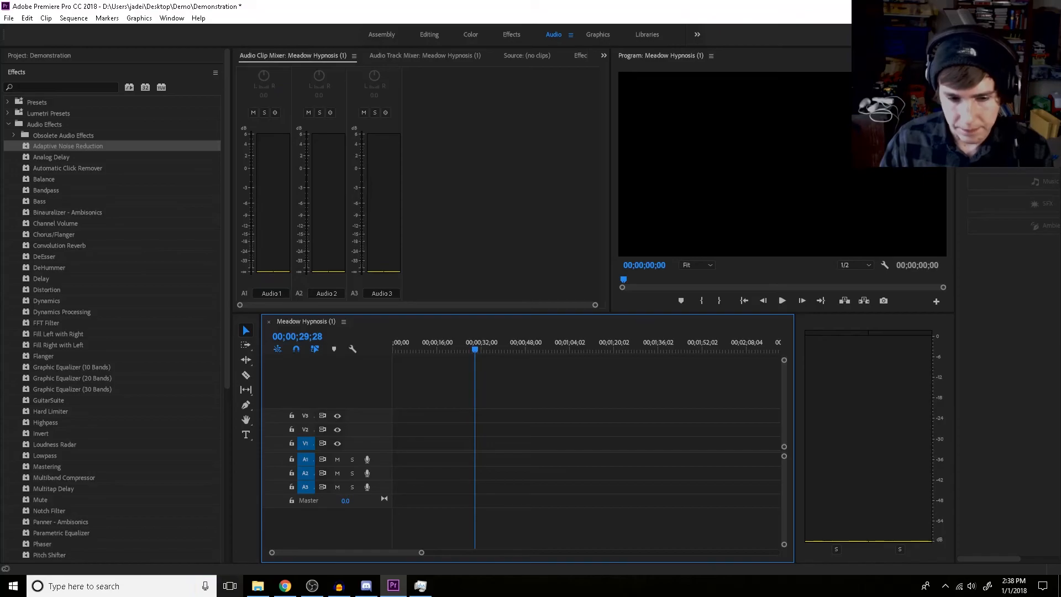
left_click(258, 586)
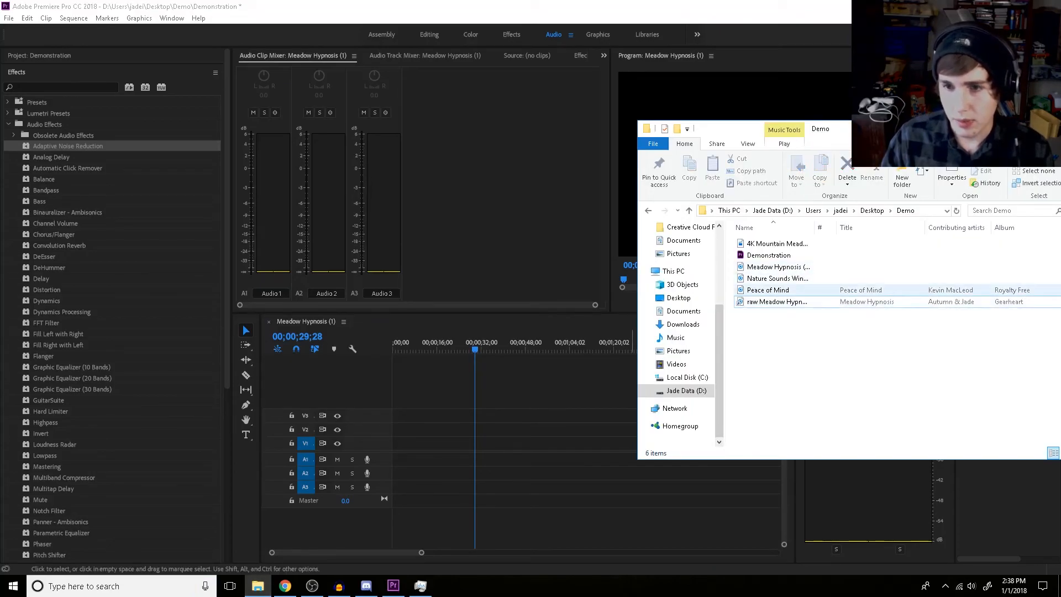
left_click(777, 266)
left_click_drag(776, 267, 394, 458)
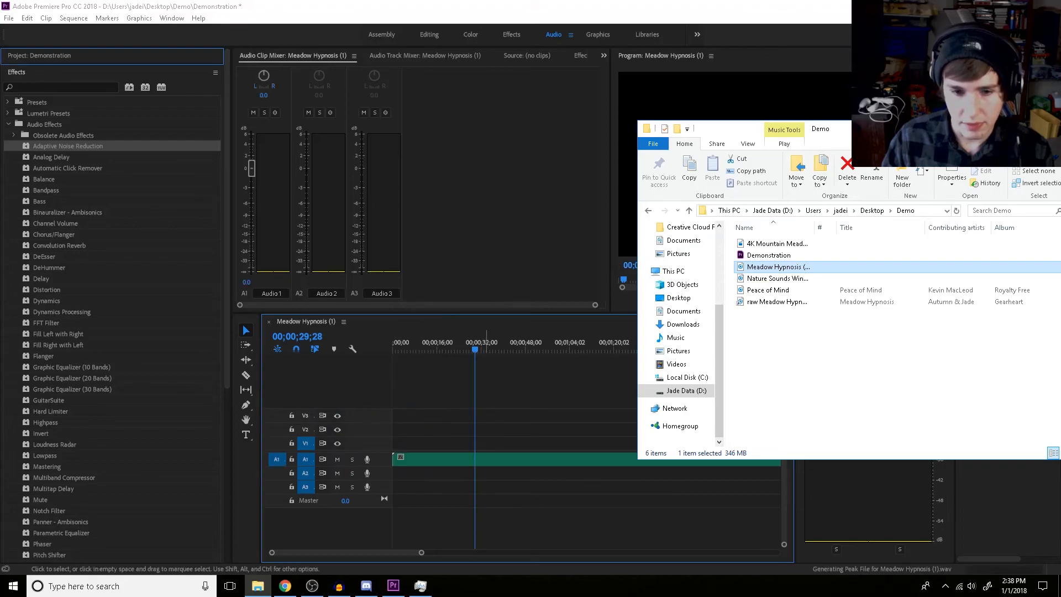
Play a few seconds of the exported recording, then return the playhead to the sequence start and deselect the clip
key("space")
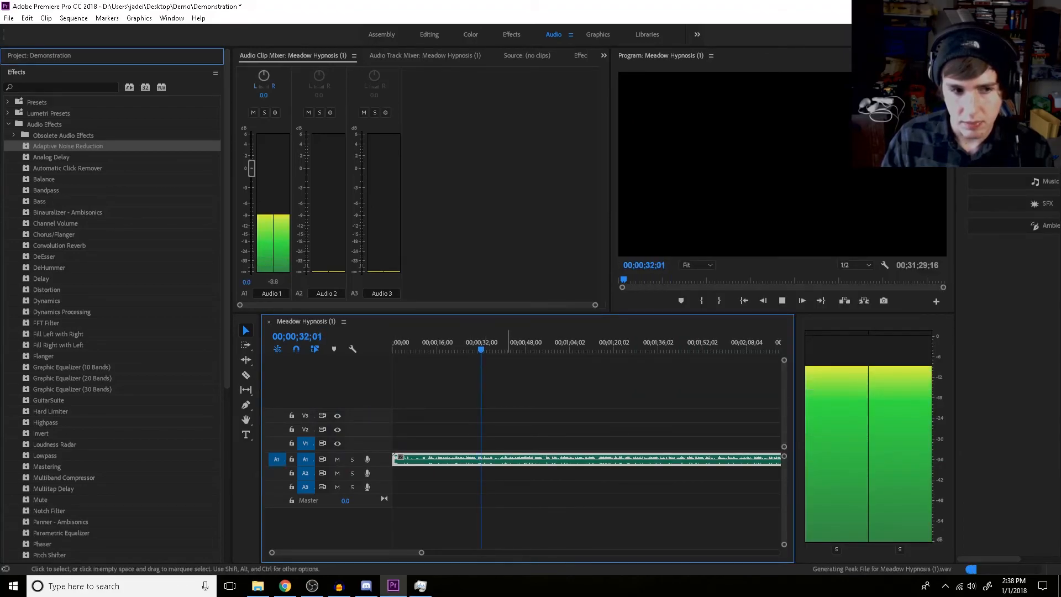
key("space")
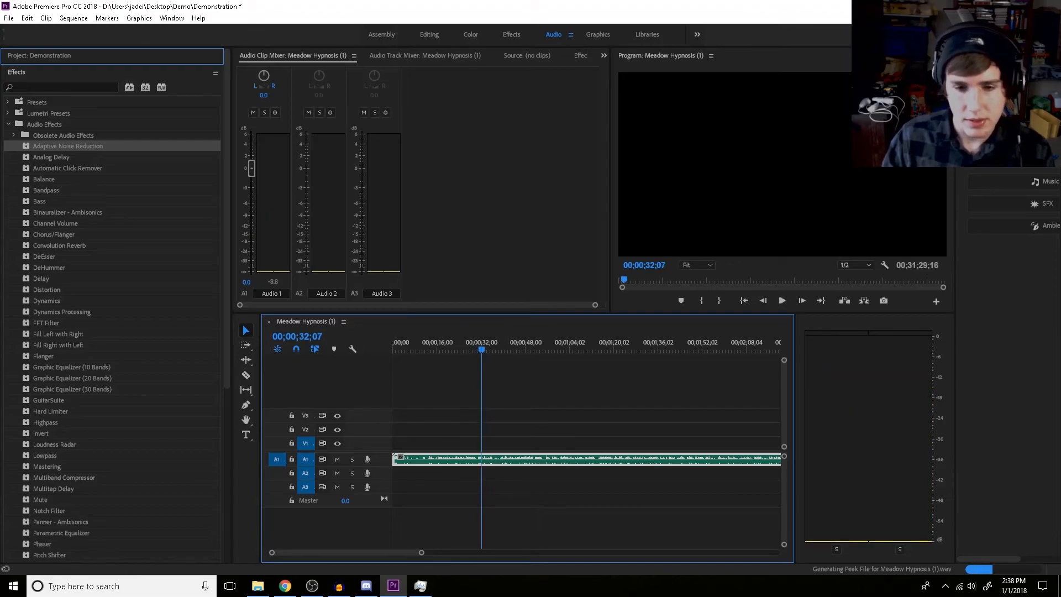
key("Home")
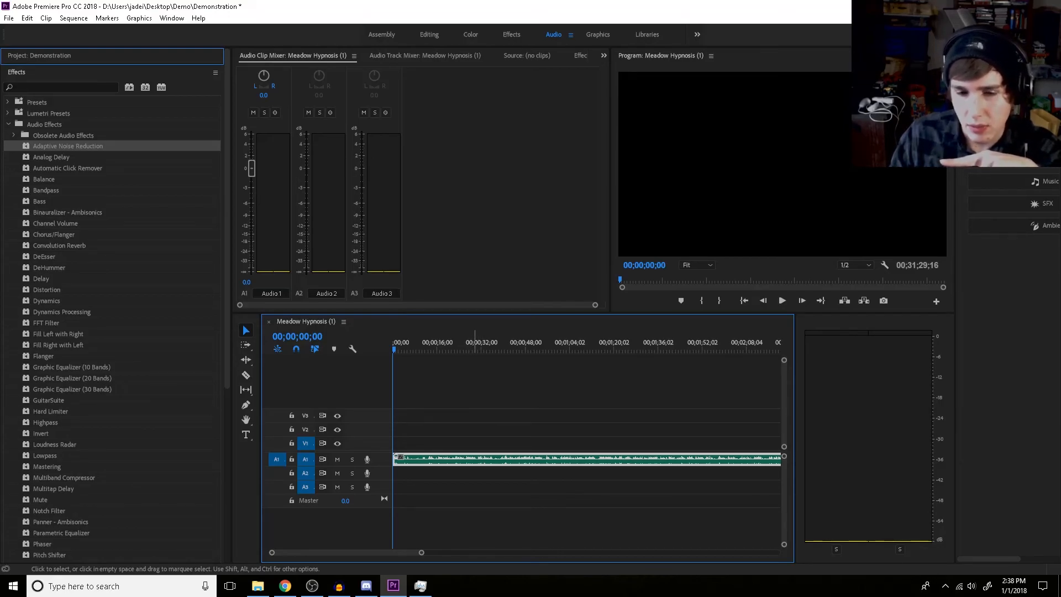
left_click(474, 497)
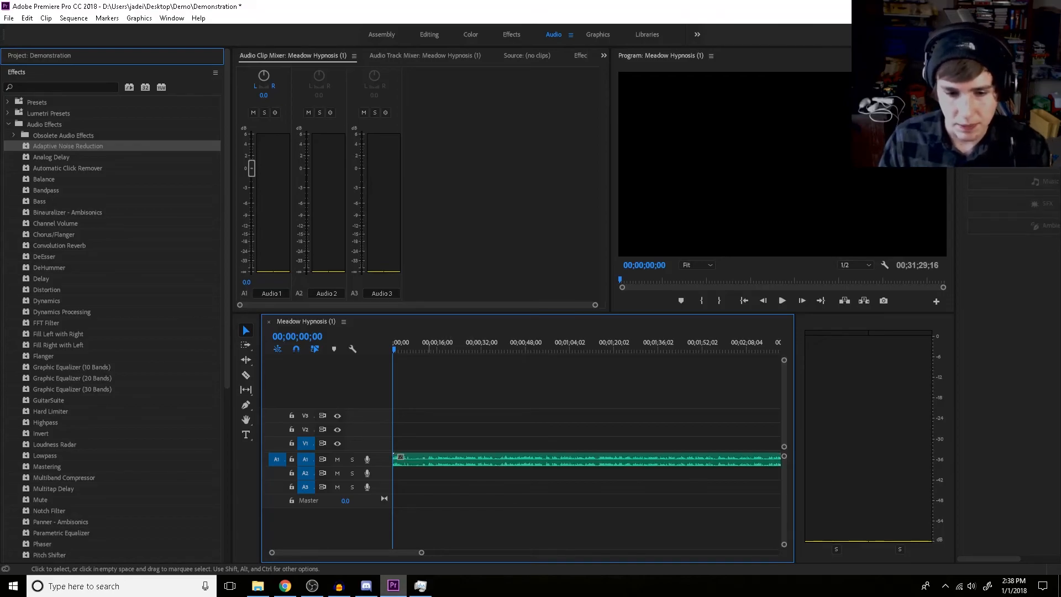
Add the Nature Sounds file to track A2 and Peace of Mind to track A3, both starting at the sequence start
left_click(258, 586)
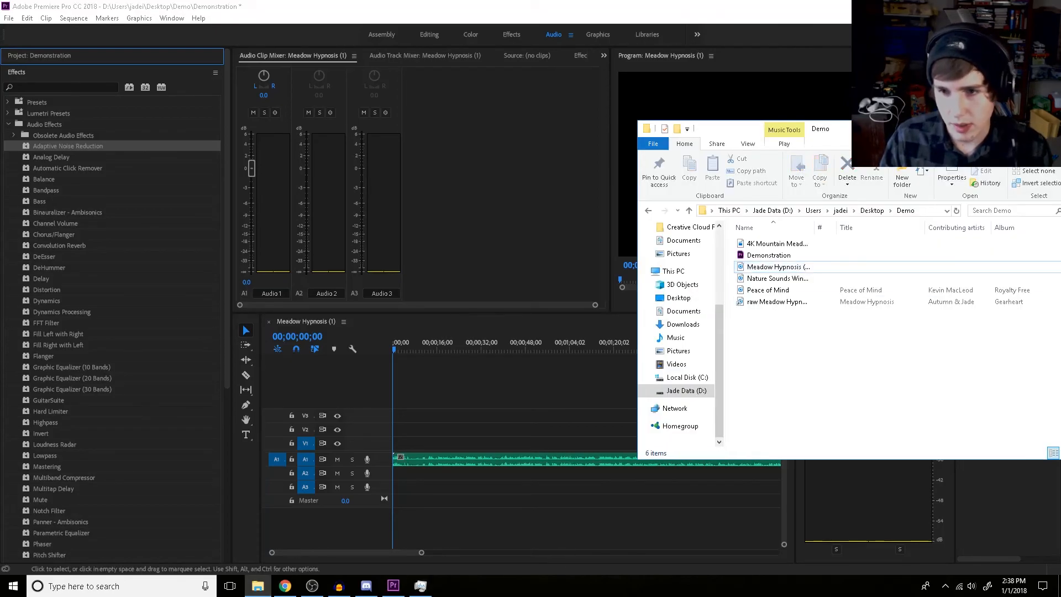
left_click(768, 290)
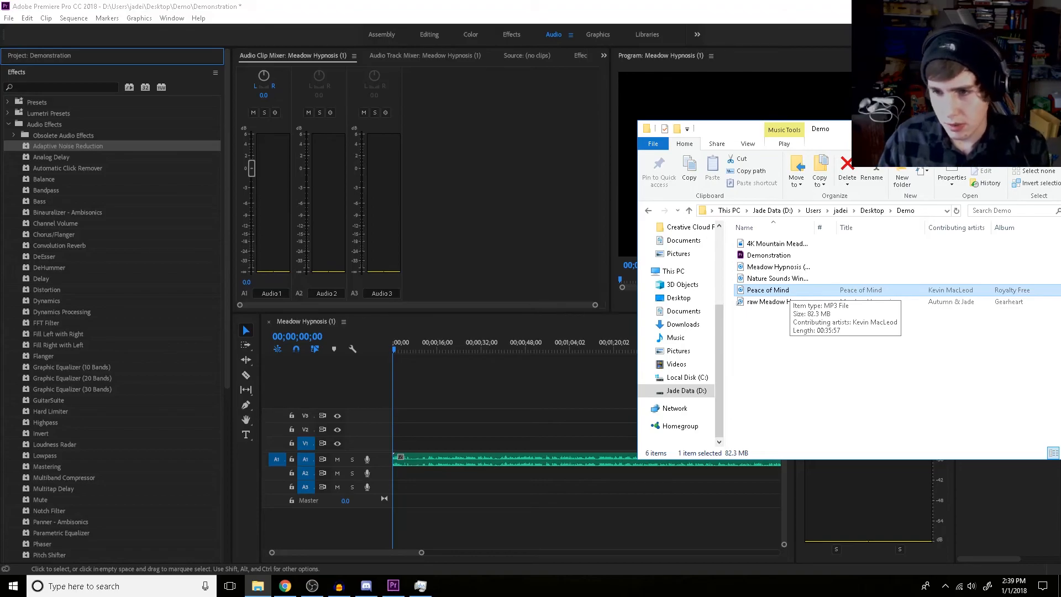
left_click(789, 279)
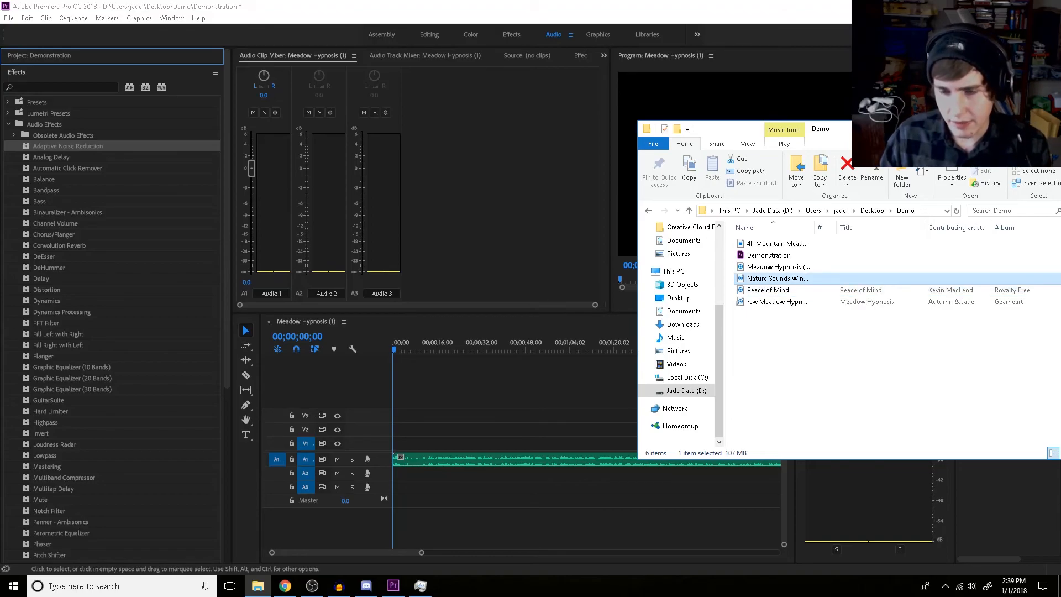
left_click_drag(774, 278, 395, 473)
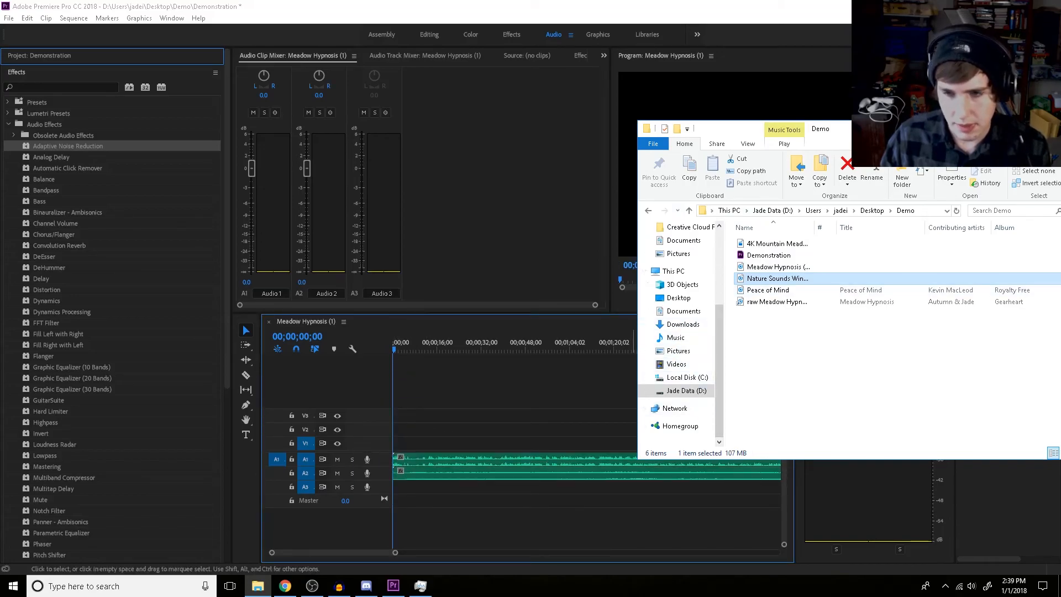
left_click(767, 290)
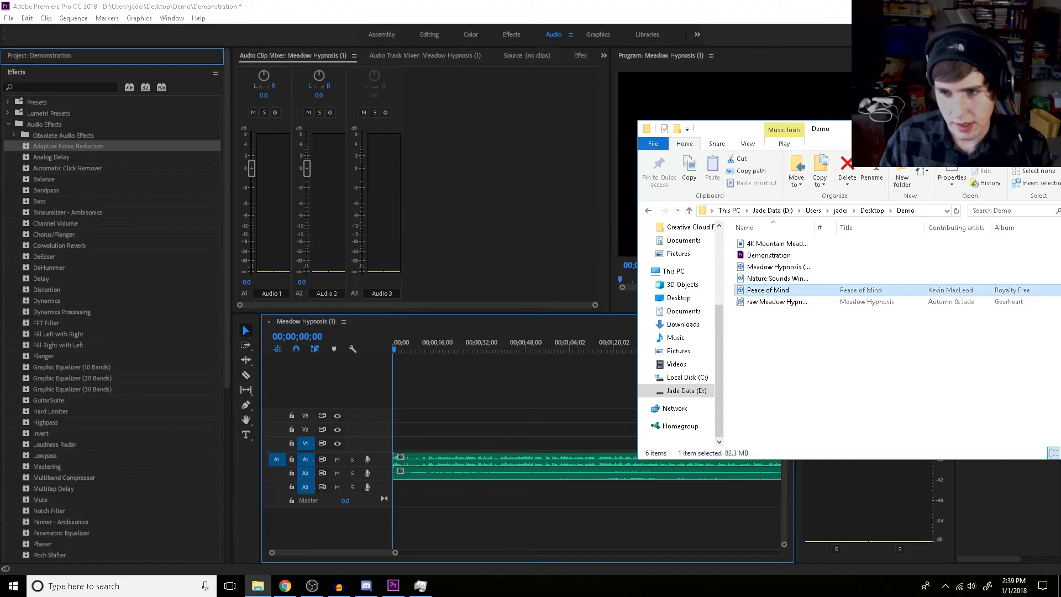
left_click_drag(921, 291, 393, 493)
Add a fourth audio track and place the Theta 5.0Hz file on it at the sequence start
right_click(360, 370)
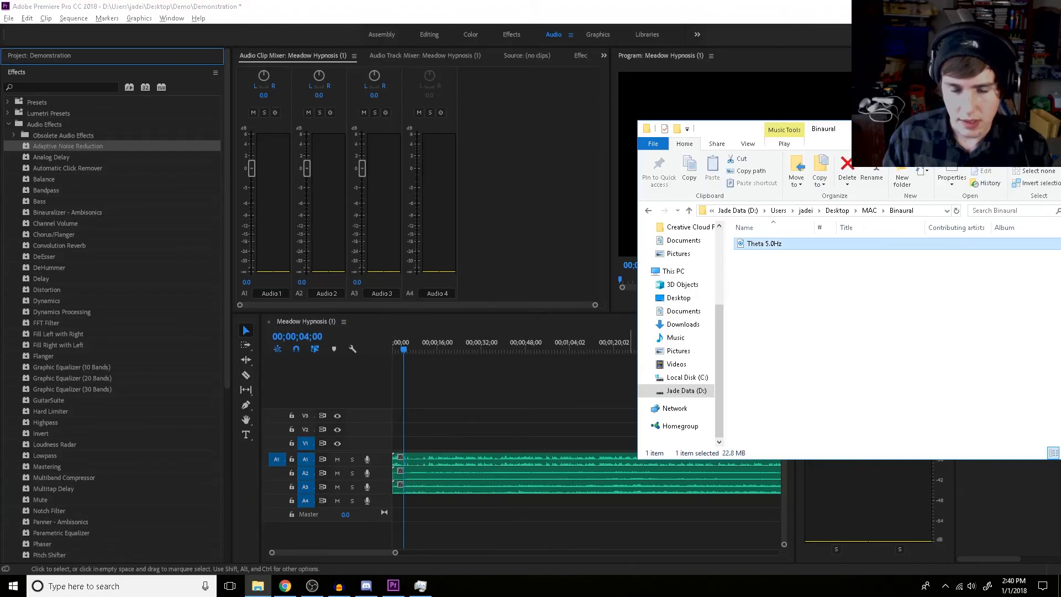
left_click_drag(766, 243, 392, 503)
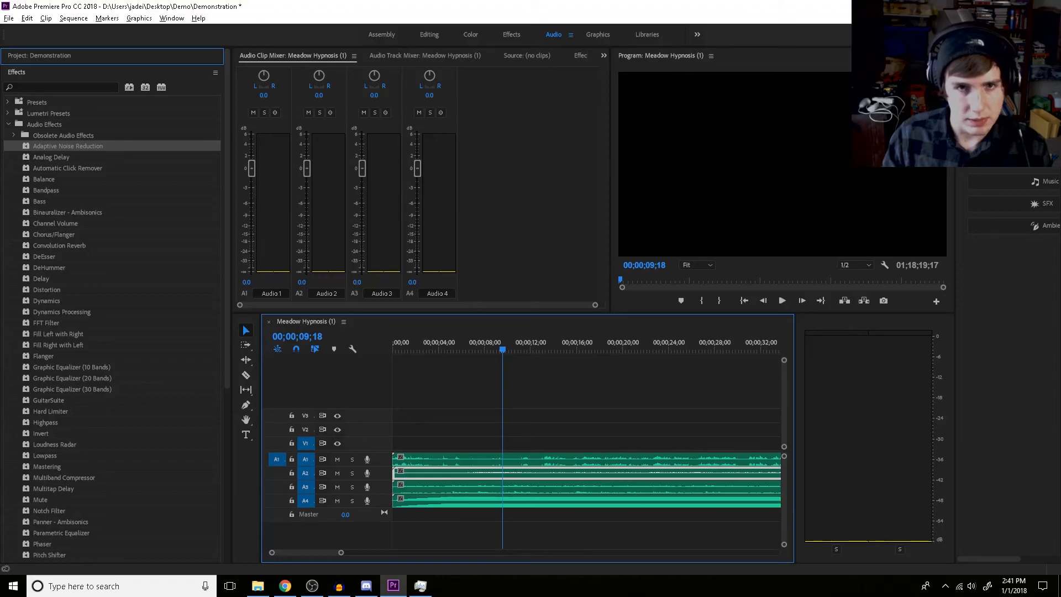
Show the Audio Track Mixer, return the playhead to the sequence start and review the clips on tracks A1 to A4
left_click(424, 56)
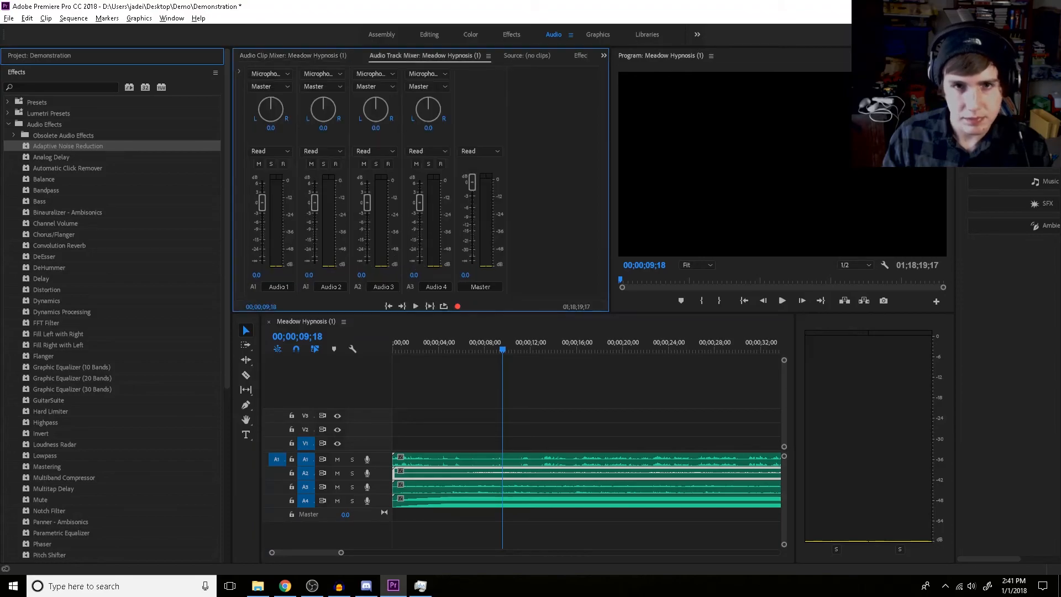
scroll(586, 445, "up", 1)
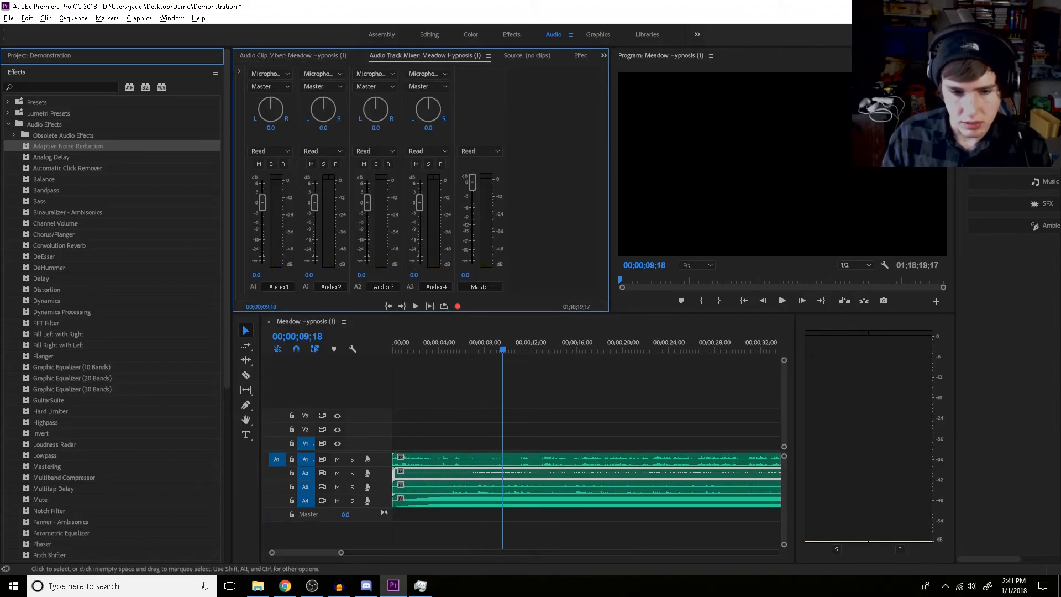
left_click_drag(503, 349, 393, 349)
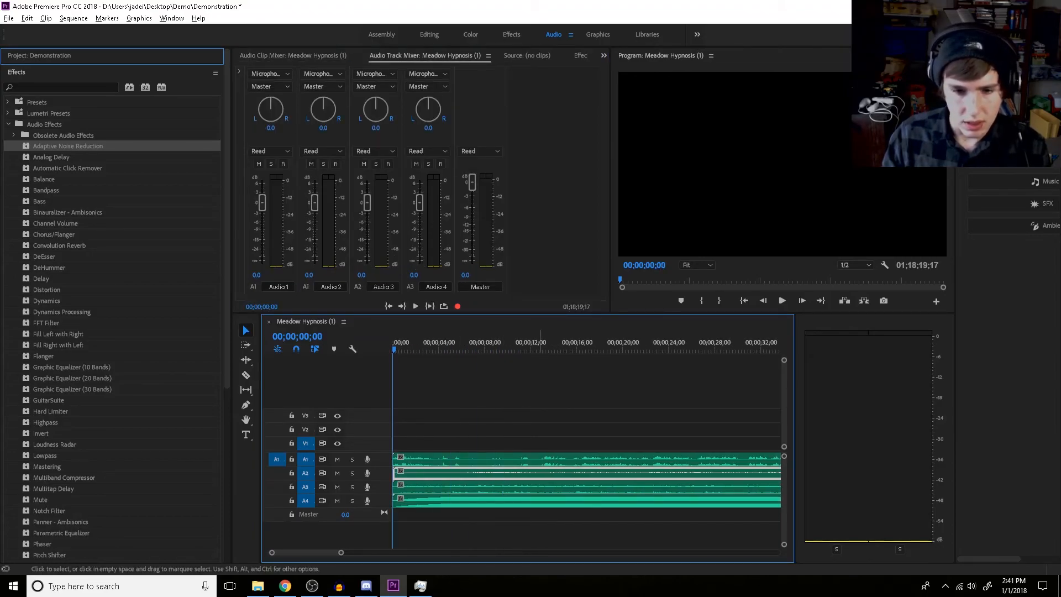
left_click(467, 459)
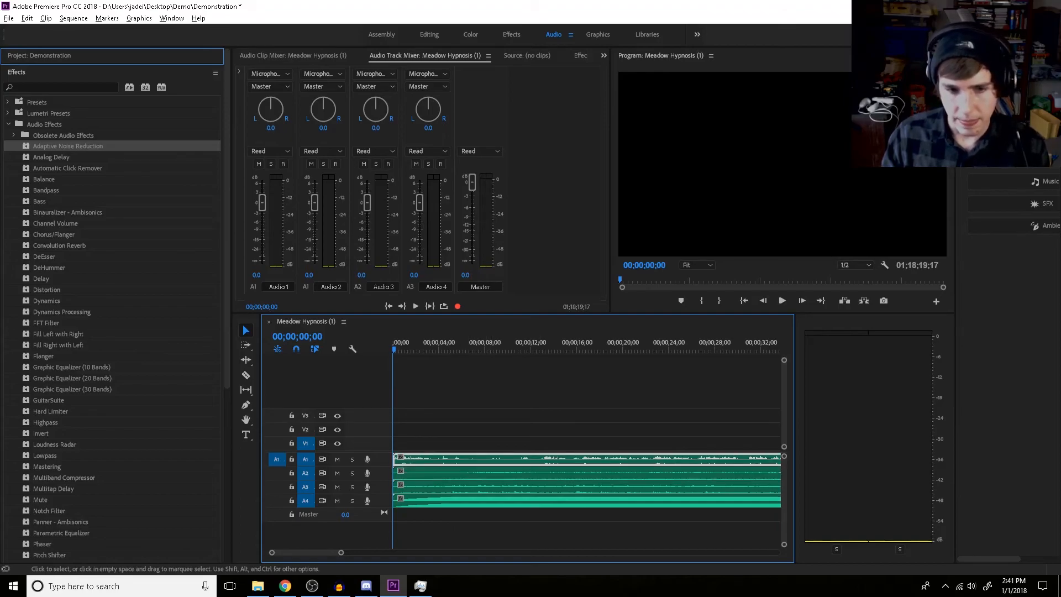
left_click(518, 473)
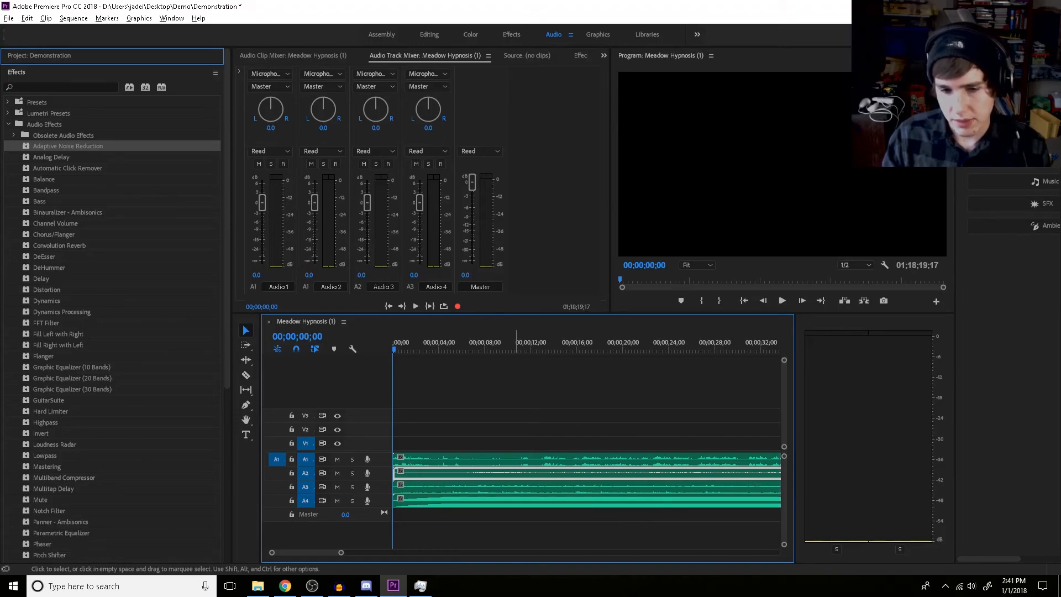
left_click(517, 486)
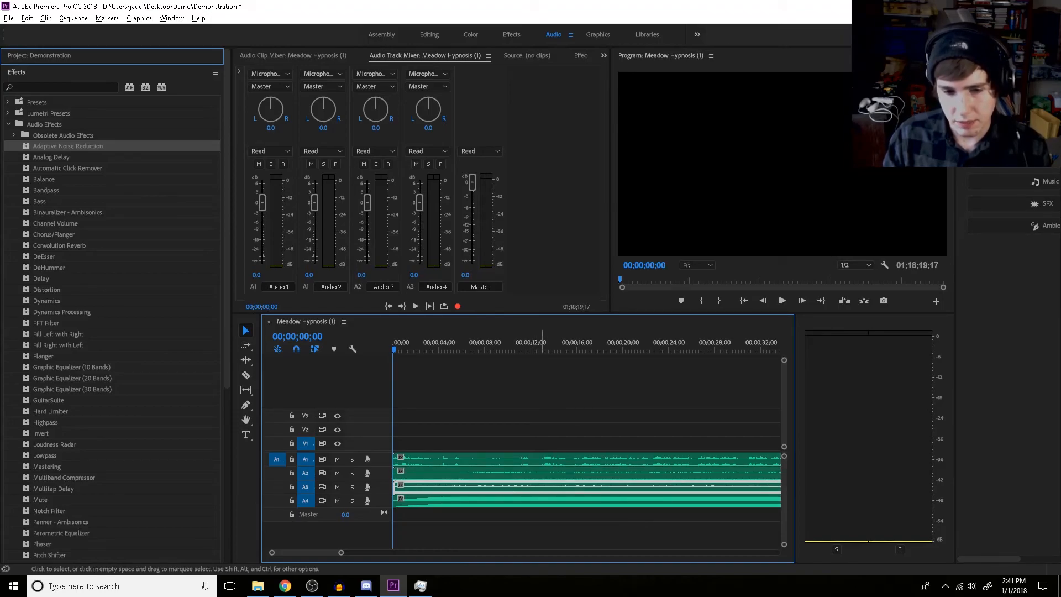
left_click(546, 533)
left_click(529, 500)
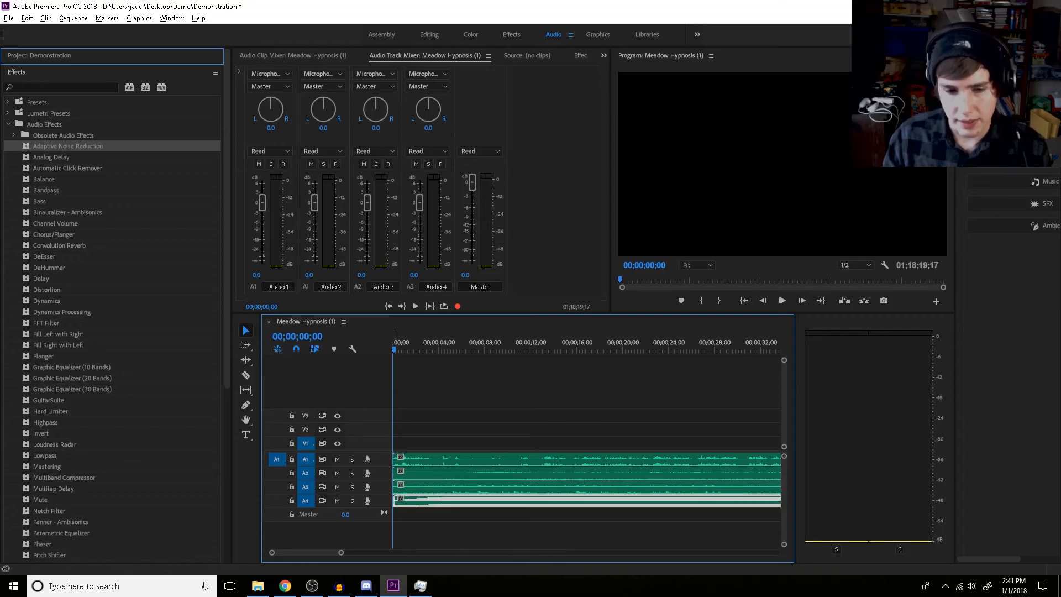
Move the playhead to about 00;00;43;19, select the voice clip on track A1 and play the layered mix
scroll(396, 497, "down", 5)
scroll(396, 497, "down", 3)
left_click_drag(558, 344, 588, 343)
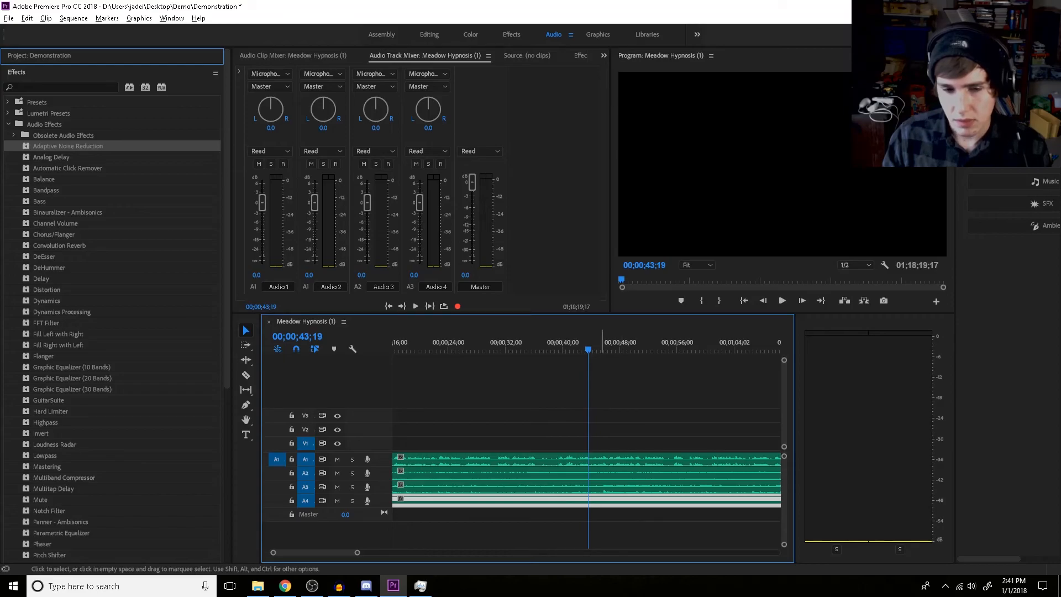
left_click(602, 460)
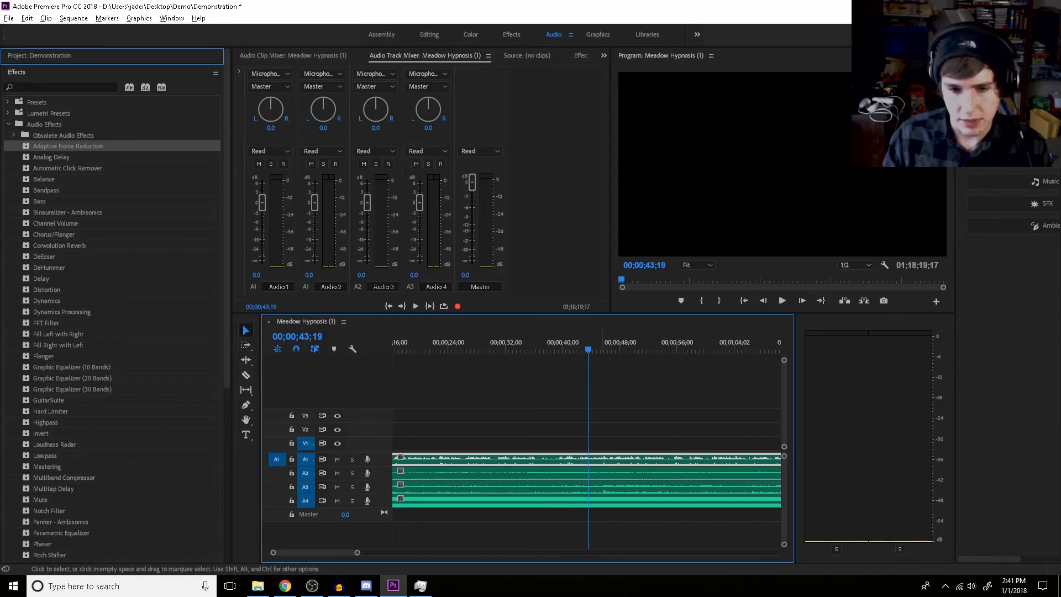
key("space")
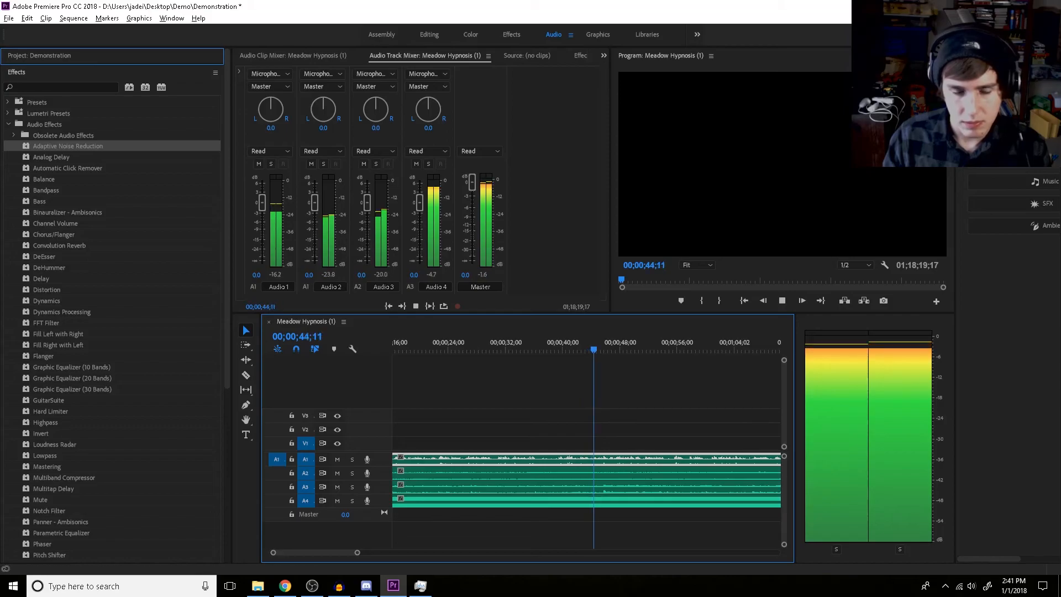
Lower the track volumes during playback to about -12.2 dB for Audio 2, -11.6 dB for Audio 3 and -19 dB for Audio 4
left_click_drag(420, 202, 419, 246)
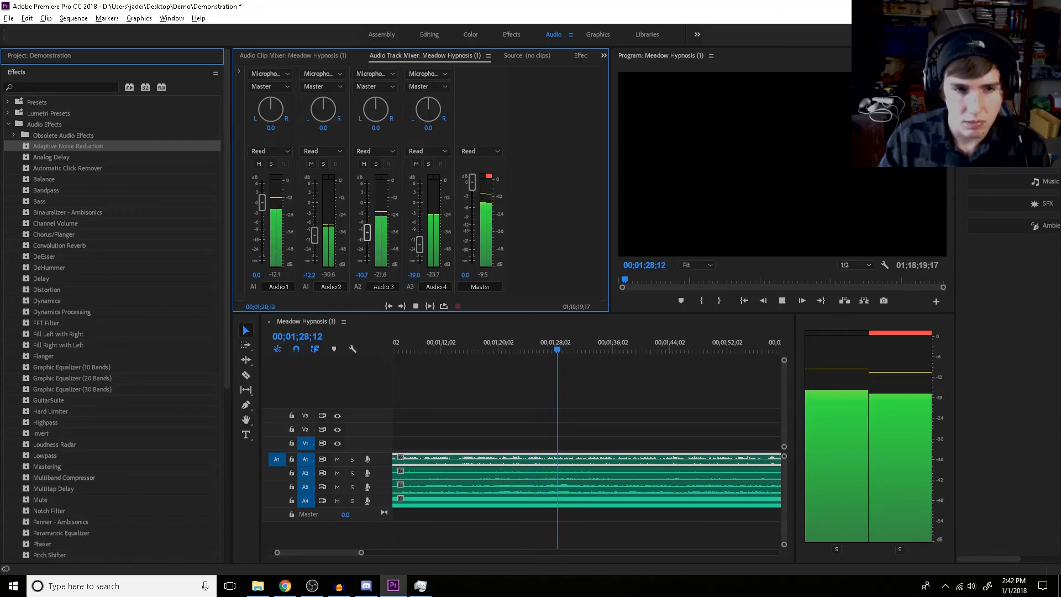
left_click(361, 553)
left_click_drag(361, 552, 384, 552)
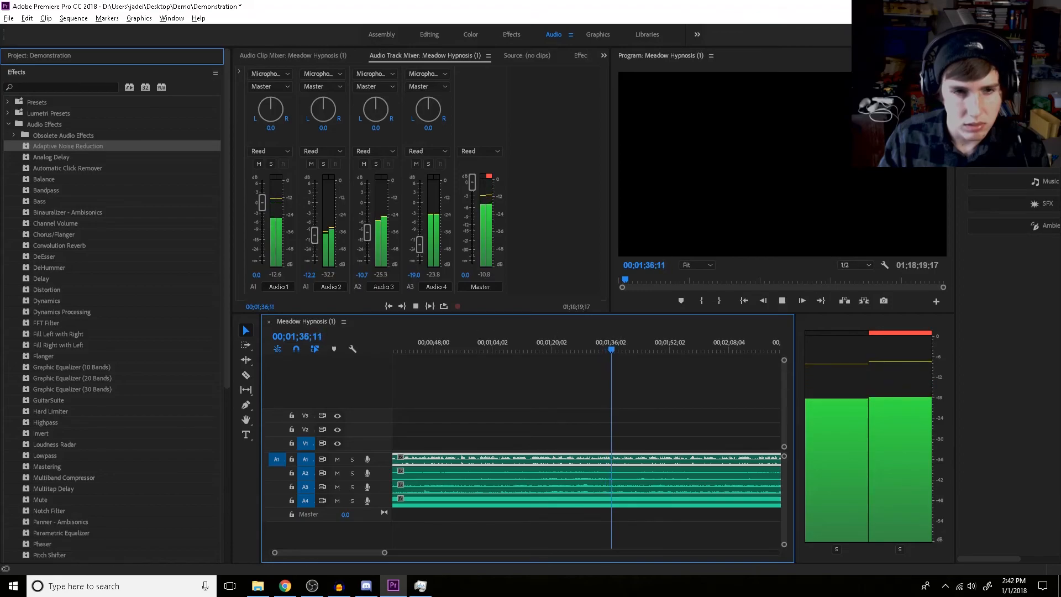
left_click_drag(367, 232, 367, 233)
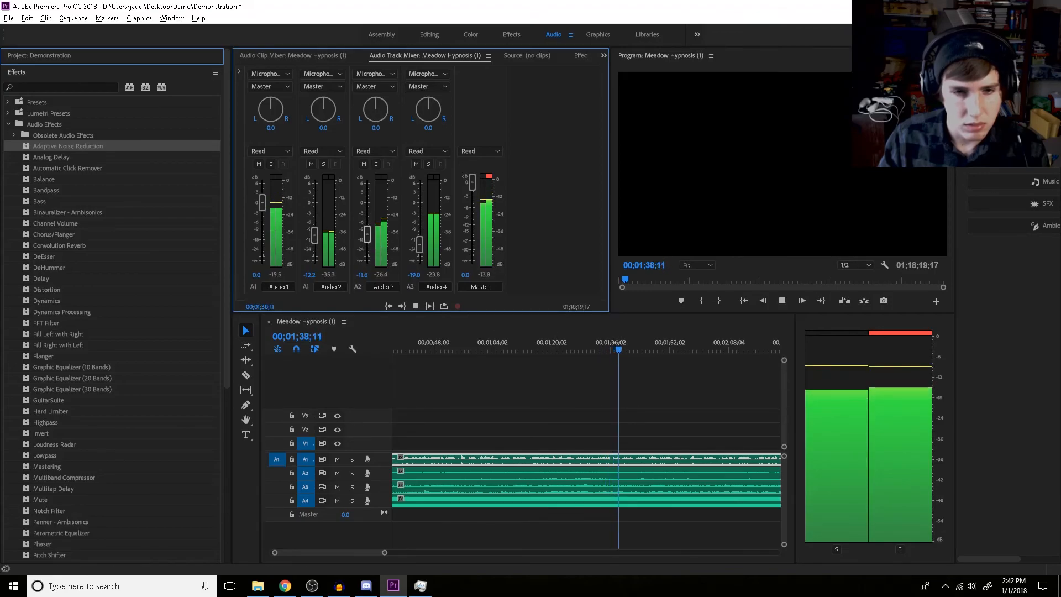
Set the volumes of Audio 3 and Audio 2 to -12 dB and Audio 4 to -20 dB, and stop playback
left_click(361, 274)
type("-12")
key("Return")
left_click(309, 274)
type("-12")
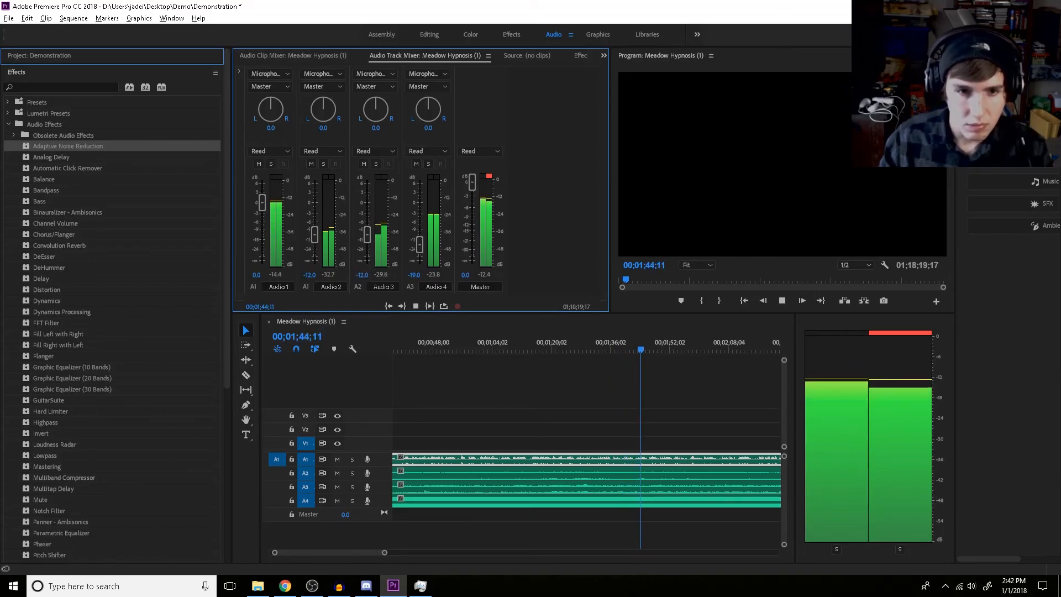
left_click(414, 275)
type("-2")
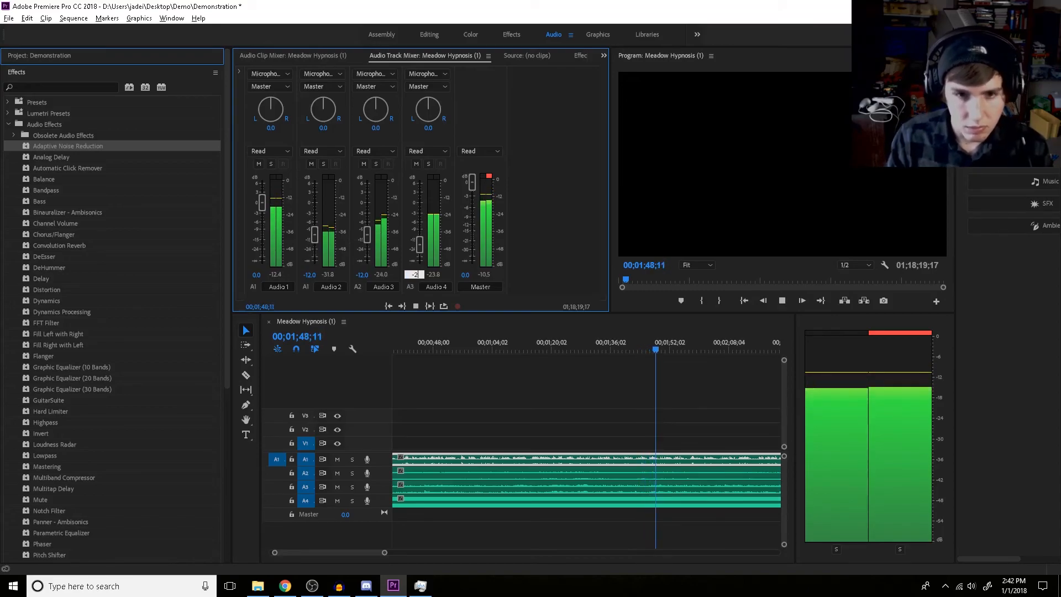
type("0")
key("Return")
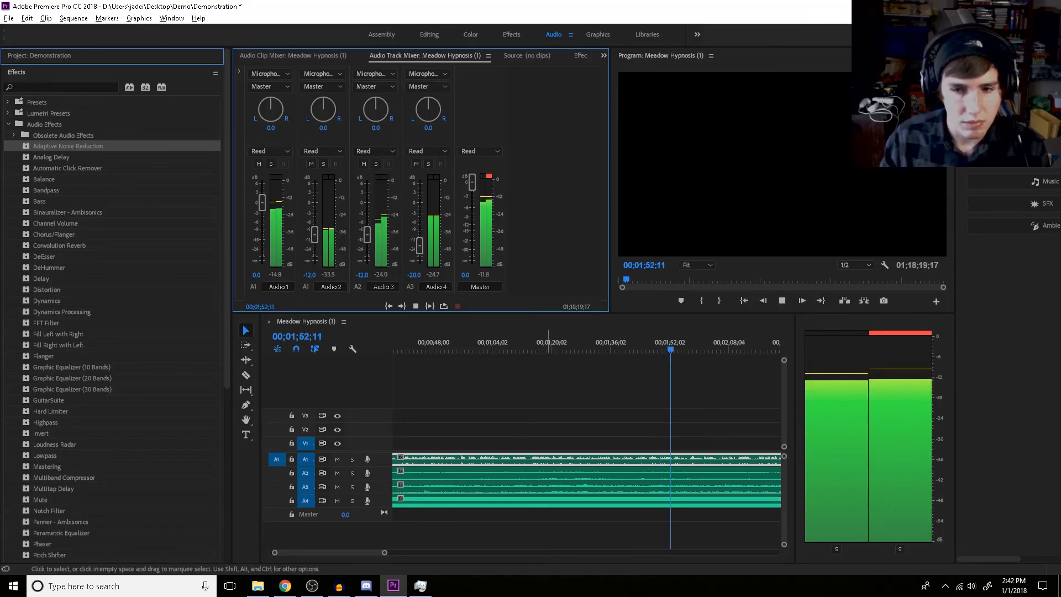
key("space")
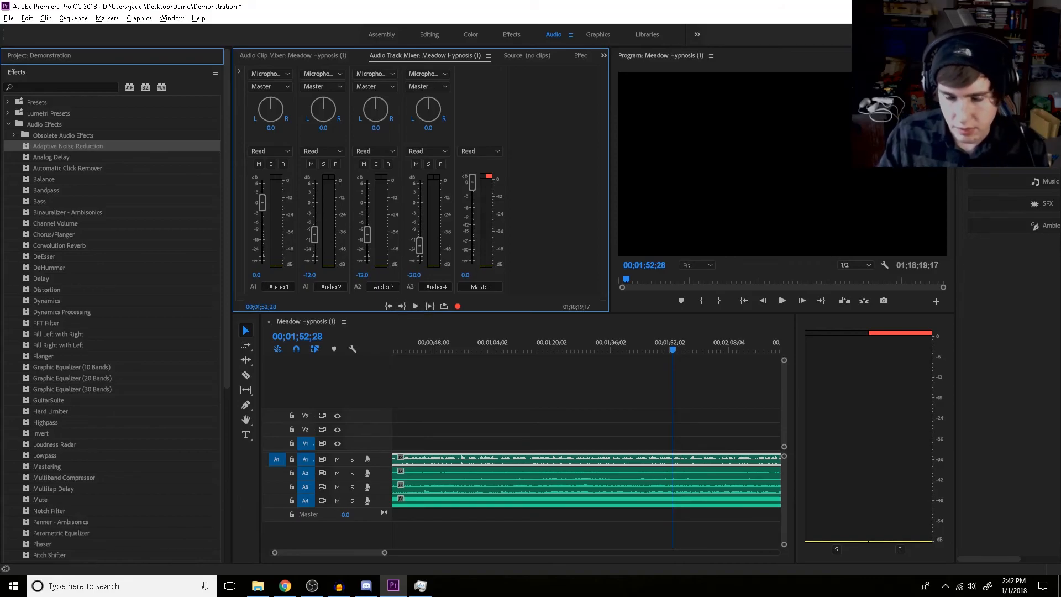
Look through the available audio effects and inspect the background clips on tracks A2, A3 and A4
left_click_drag(385, 552, 423, 553)
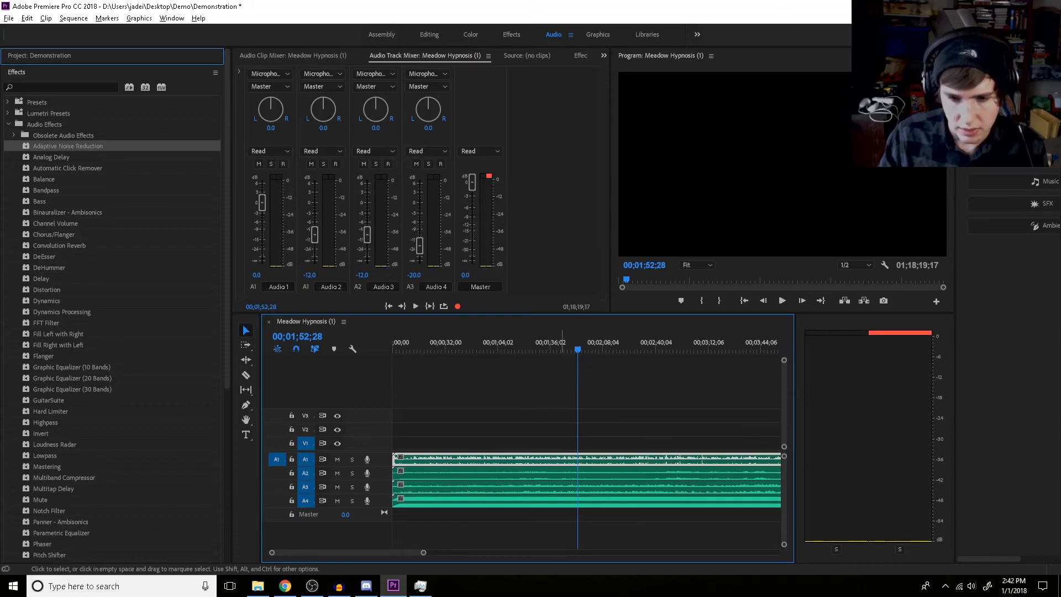
scroll(166, 342, "down", 8)
scroll(165, 342, "up", 8)
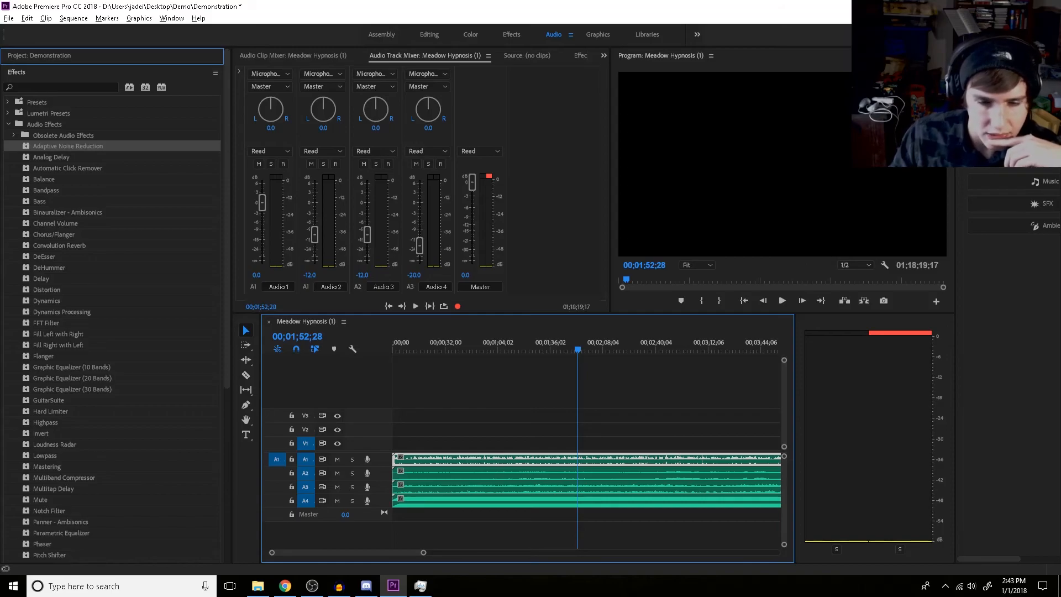
scroll(111, 331, "down", 2)
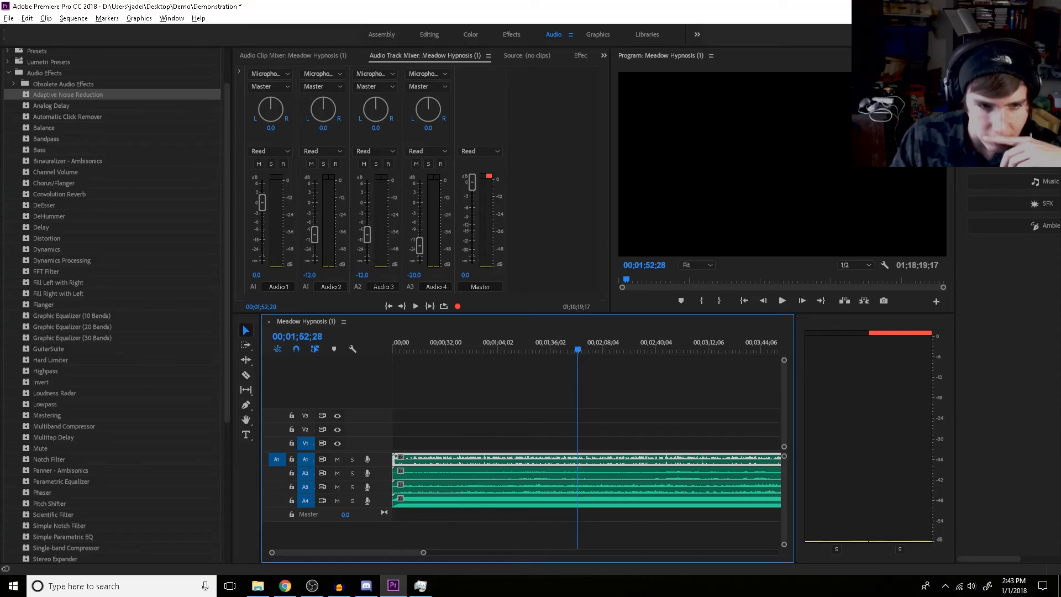
scroll(110, 303, "down", 5)
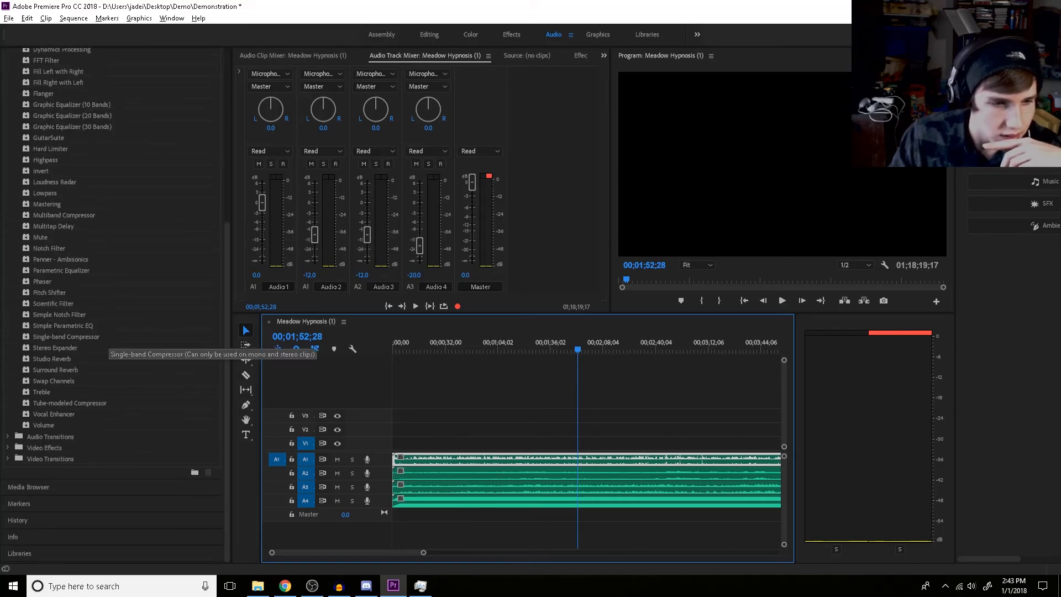
scroll(80, 393, "up", 6)
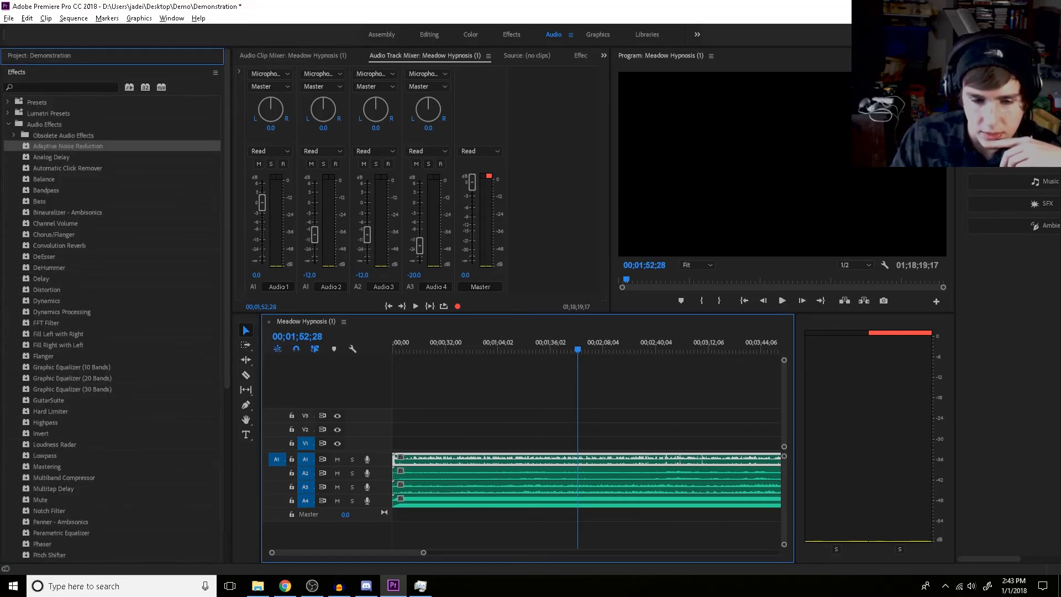
left_click(578, 474)
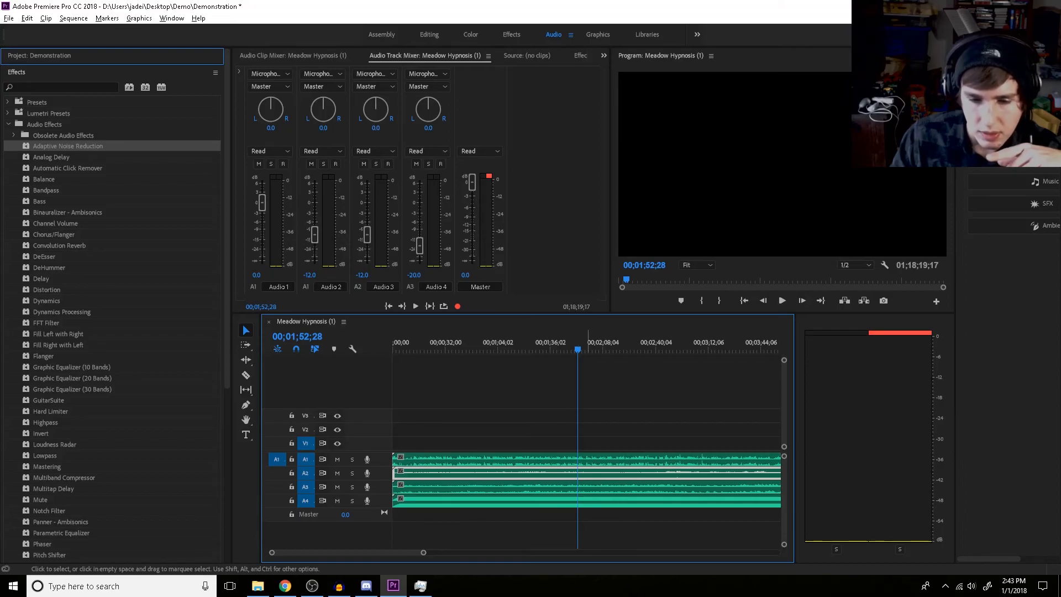
left_click(592, 488)
left_click(589, 501)
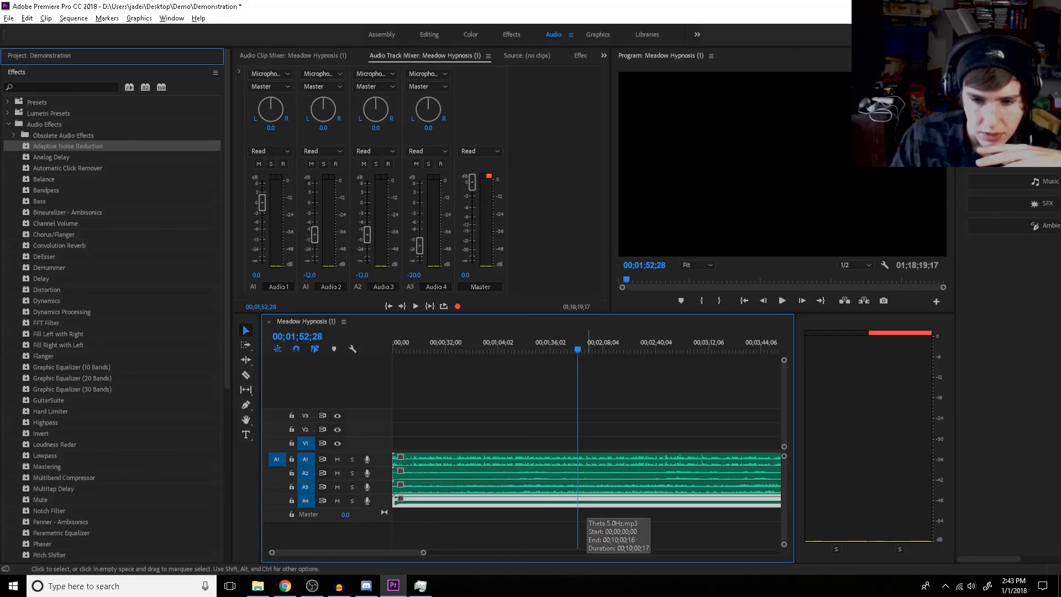
left_click(613, 530)
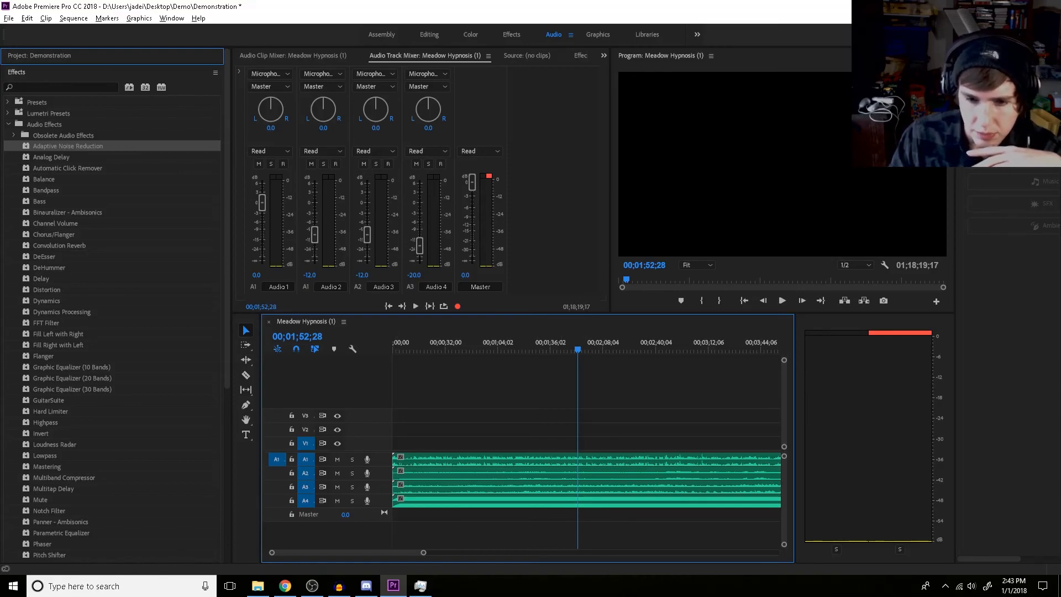
Play the mix from about 00;01;49;18 and apply the Vocal Enhancer effect to the voice clip on track A1
left_click_drag(577, 349, 572, 349)
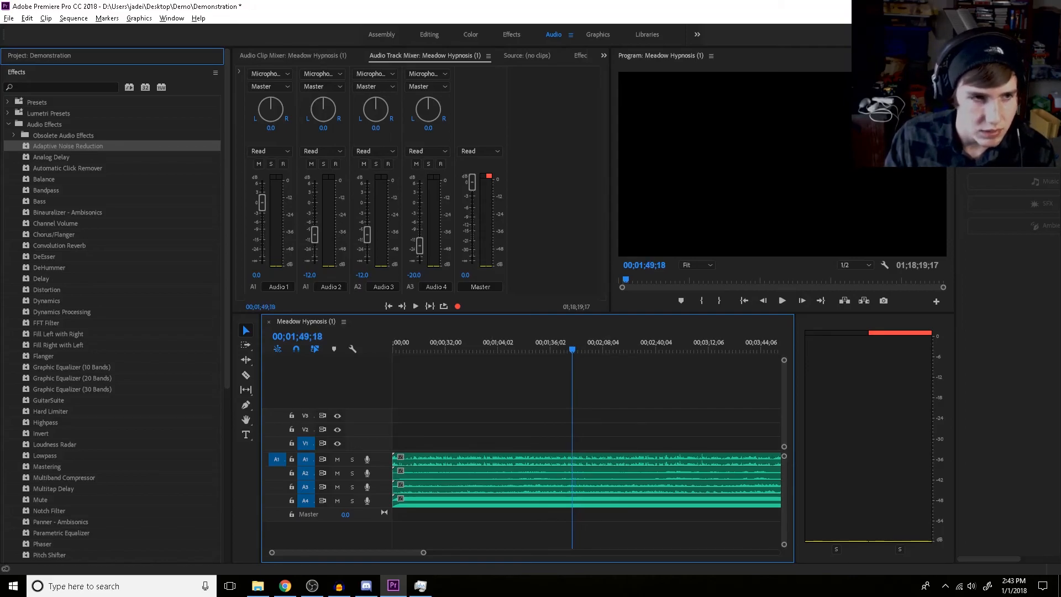
scroll(133, 398, "down", 8)
scroll(166, 252, "up", 5)
scroll(165, 250, "down", 5)
scroll(132, 224, "up", 5)
scroll(161, 317, "down", 5)
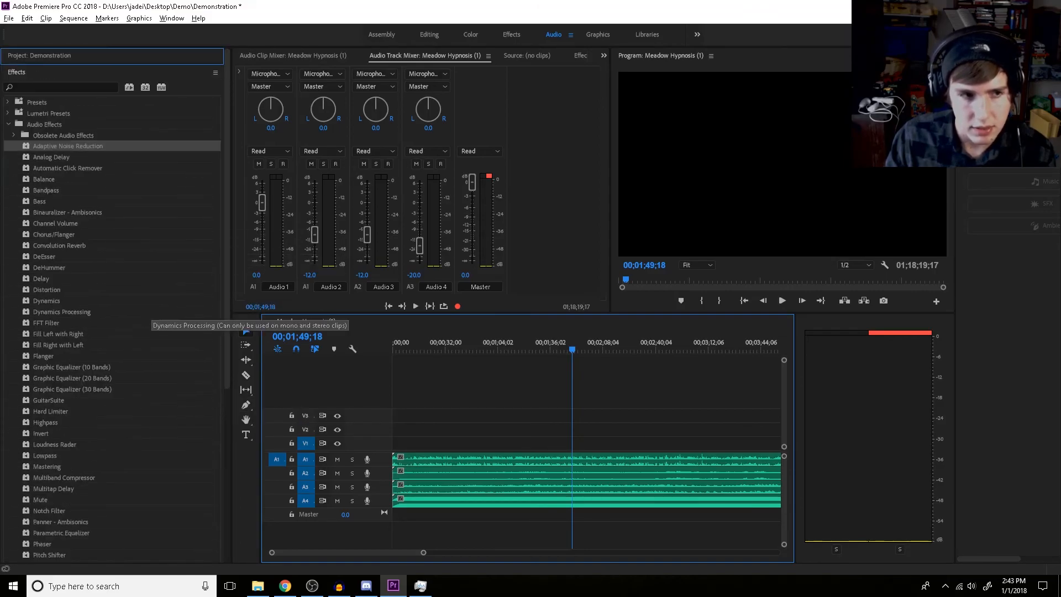
key("space")
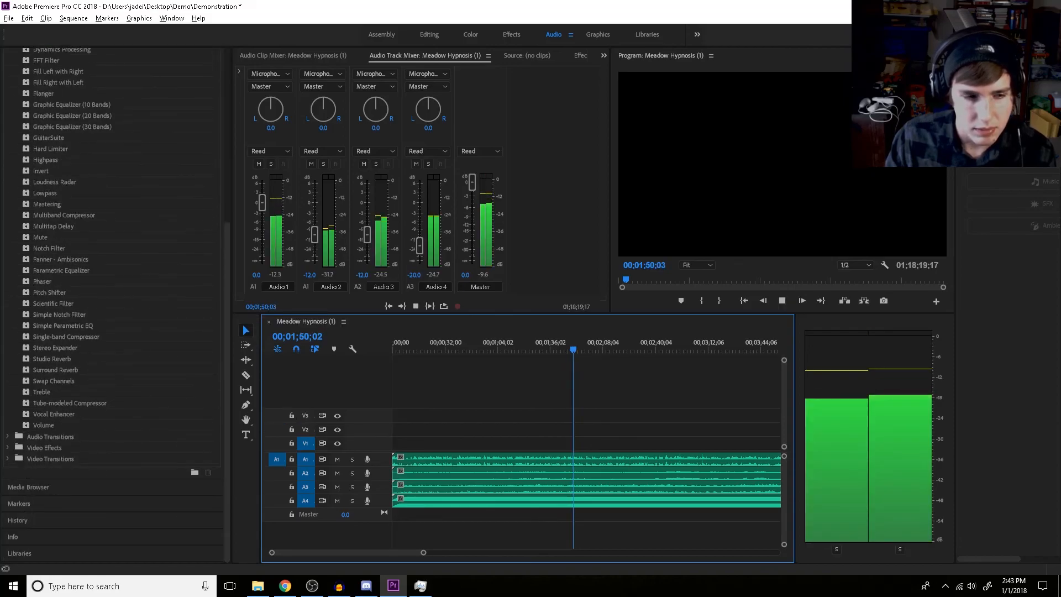
left_click_drag(56, 416, 445, 459)
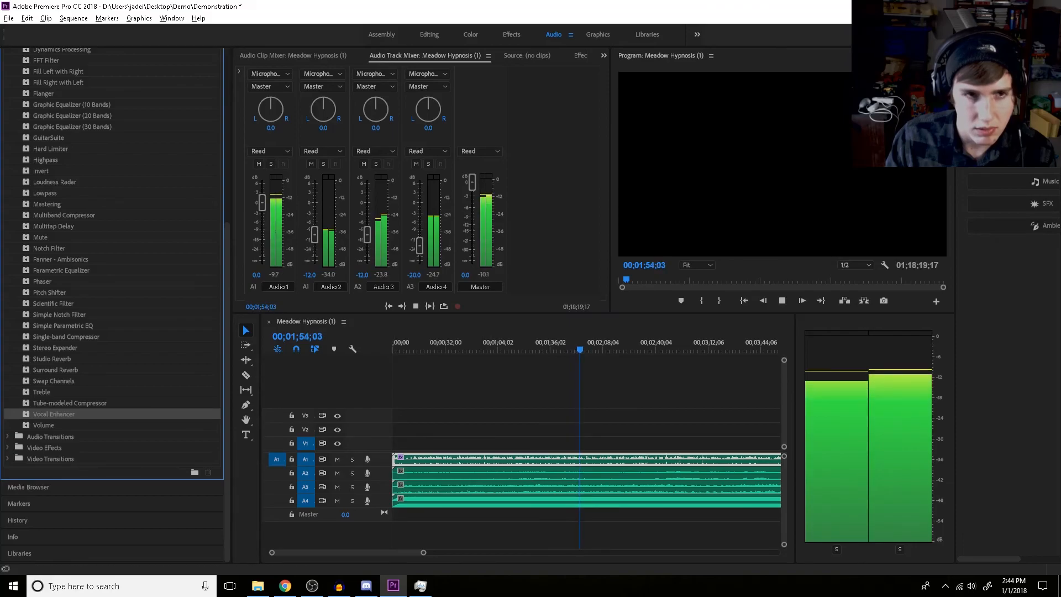
Set the voice clip's Vocal Enhancer to the Male preset, compare it with the effect bypassed, and close its editor with the effect active
left_click(580, 56)
left_click(352, 147)
left_click(521, 282)
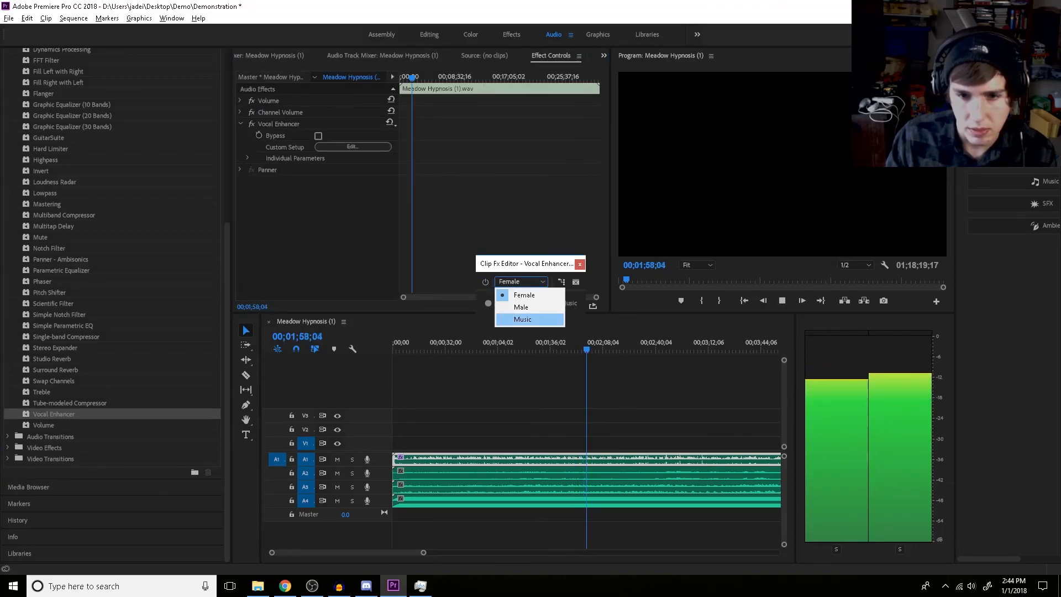
left_click(523, 307)
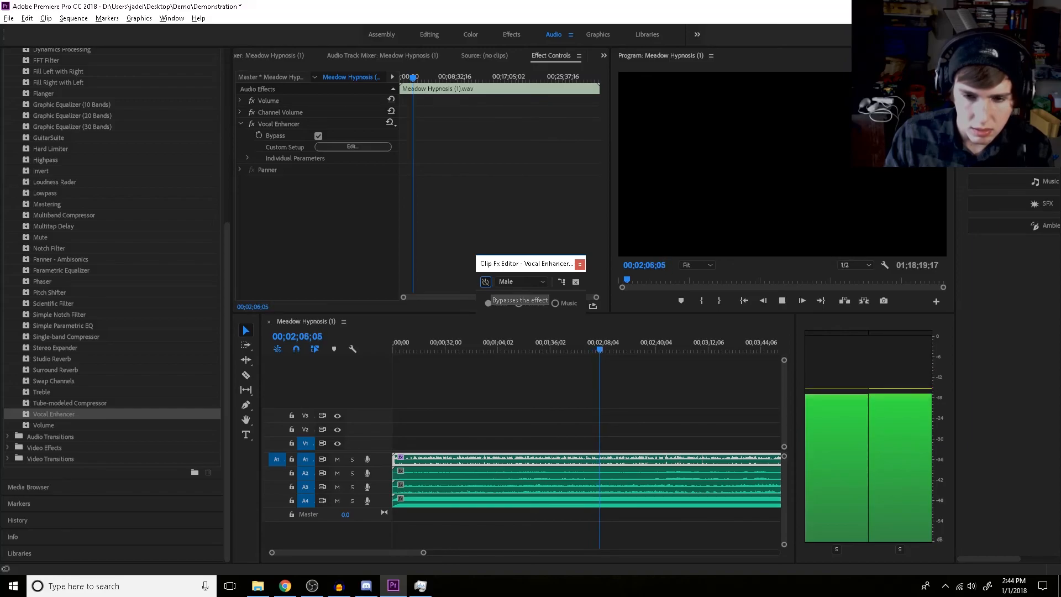
left_click(485, 282)
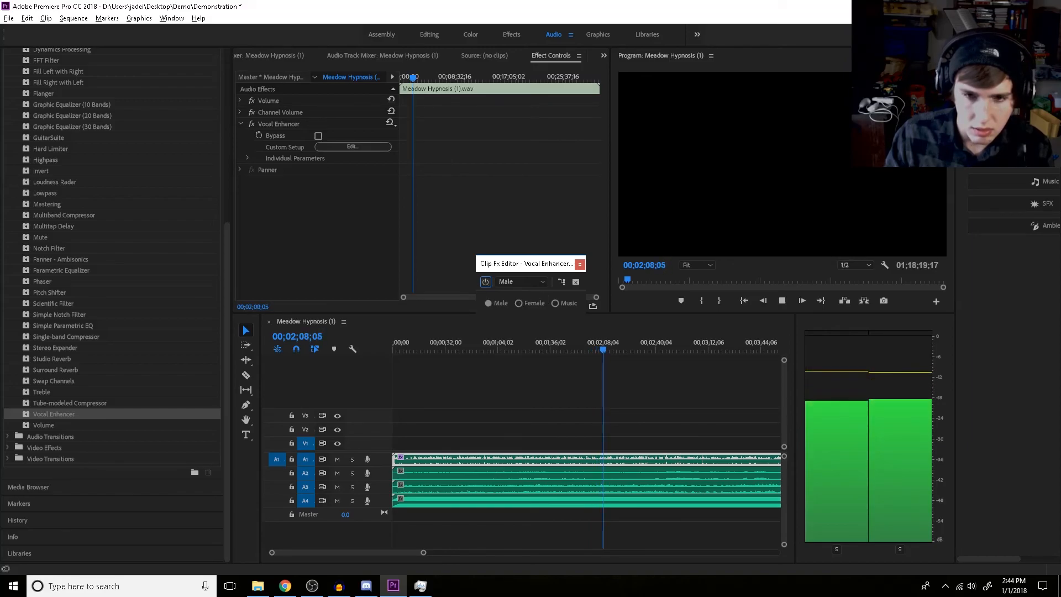
left_click(579, 264)
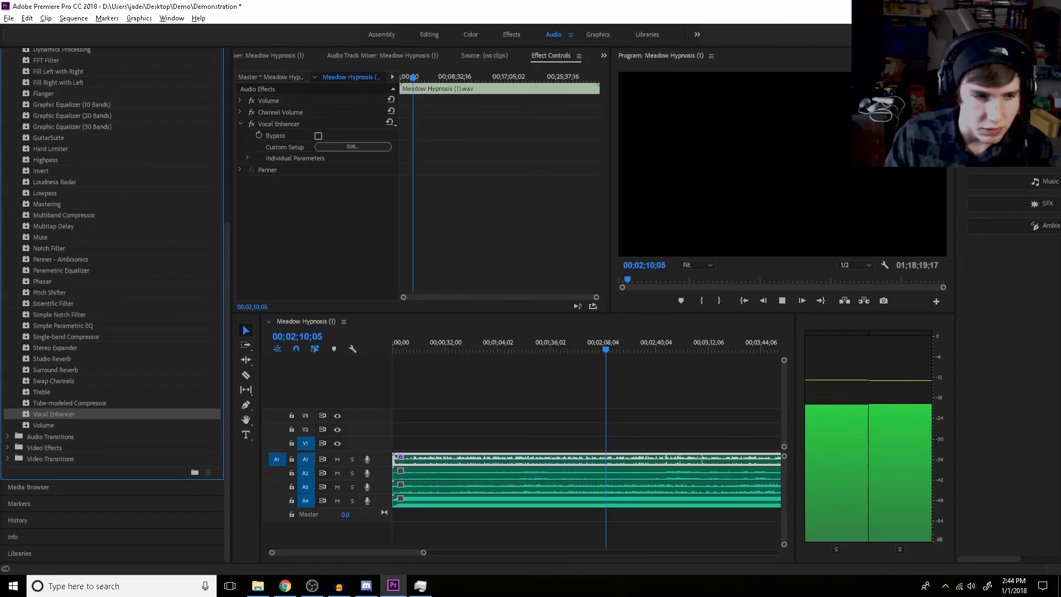
Apply the Parametric Equalizer effect to the voice clip on track A1
scroll(157, 403, "up", 3)
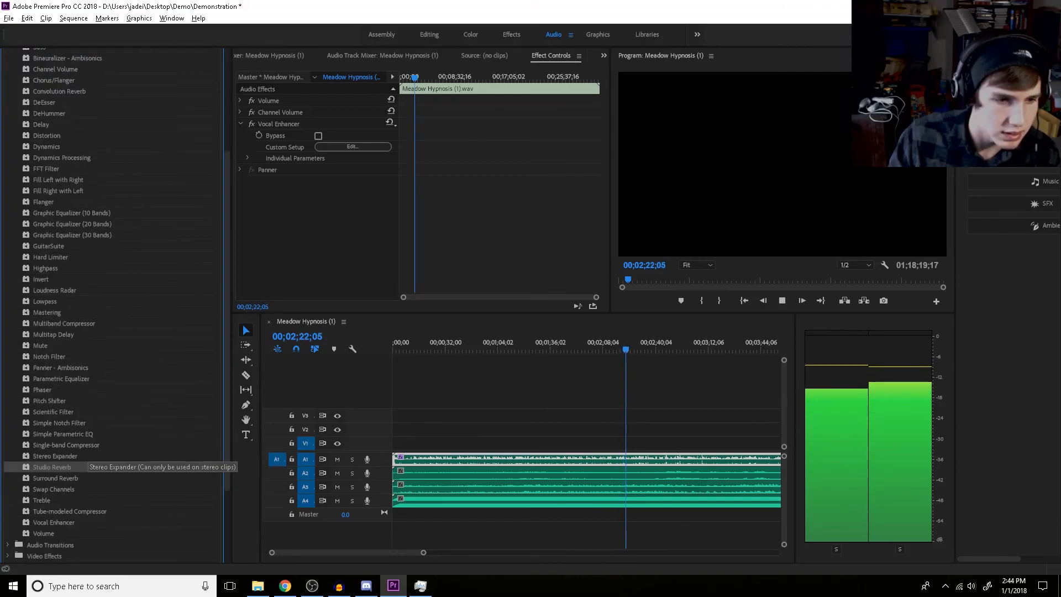
left_click(63, 433)
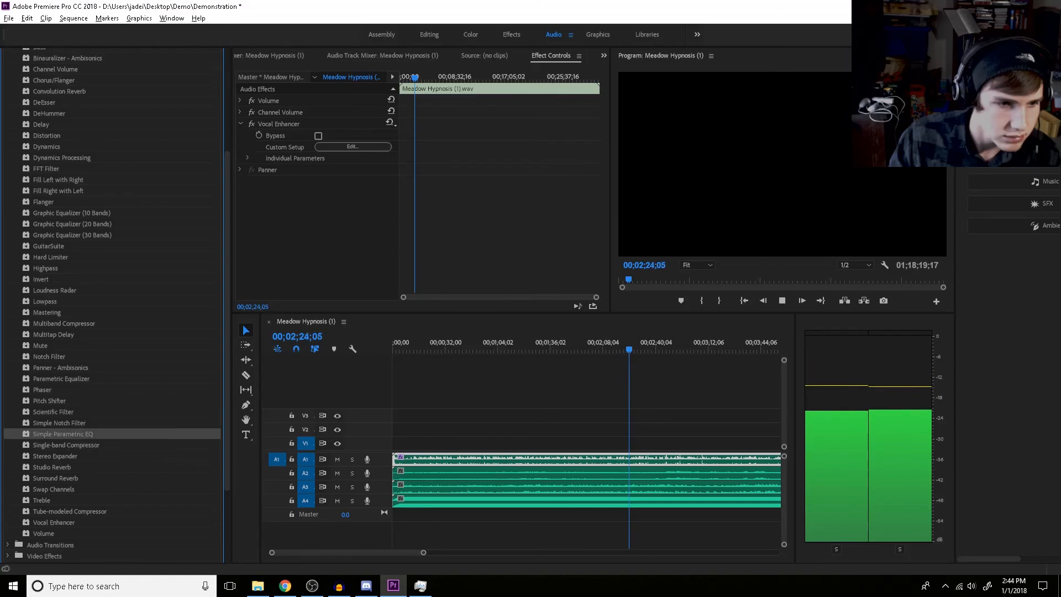
left_click_drag(60, 379, 431, 458)
left_click_drag(602, 459, 602, 459)
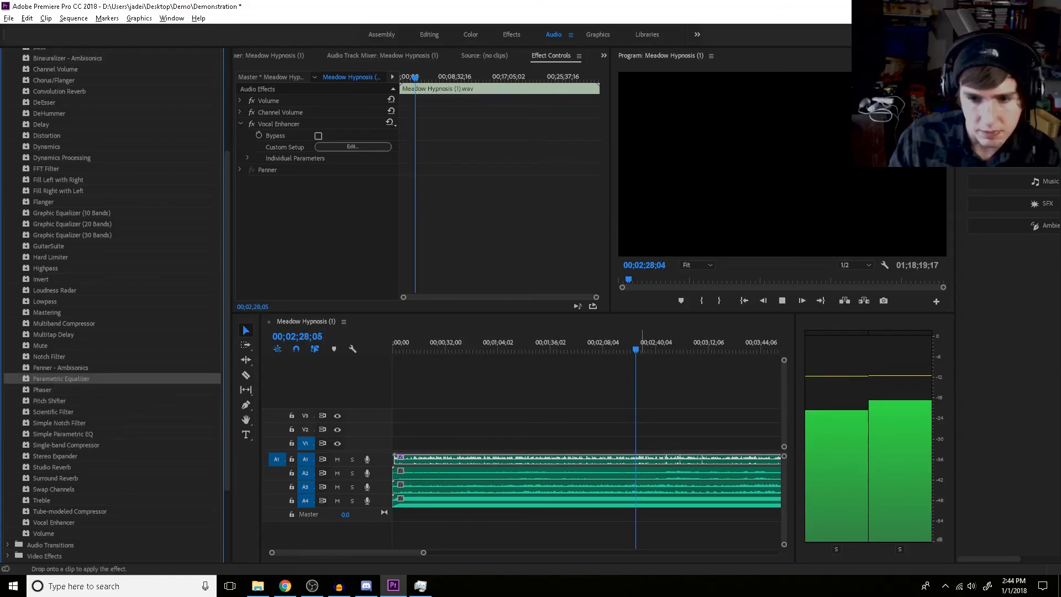
Set the voice clip's Parametric Equalizer to the Vocal Enhancer preset, compare it with the effect bypassed, and close its editor with the effect active
left_click(353, 193)
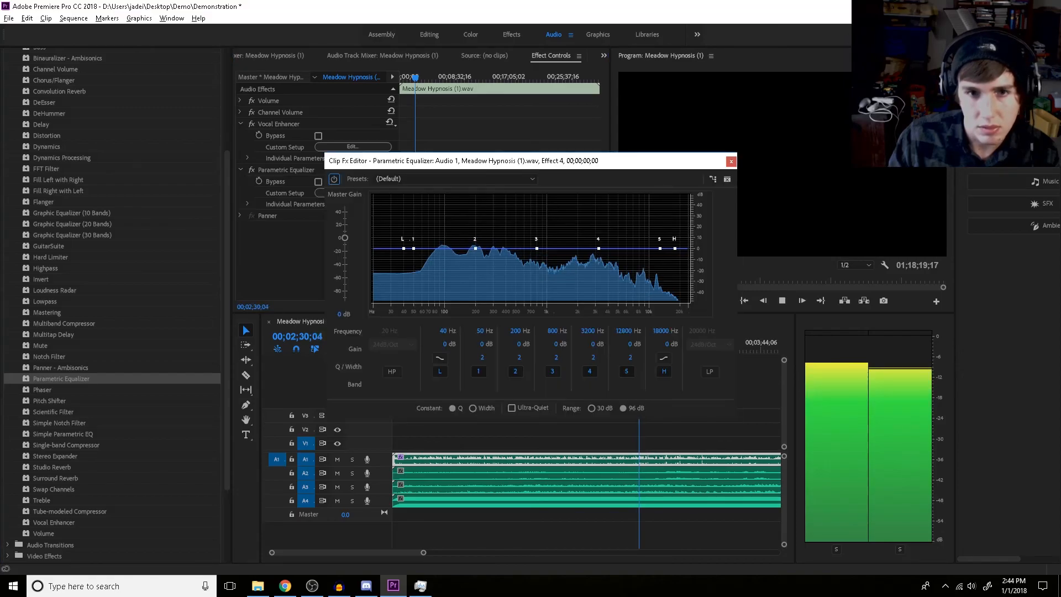
left_click(453, 178)
left_click(414, 326)
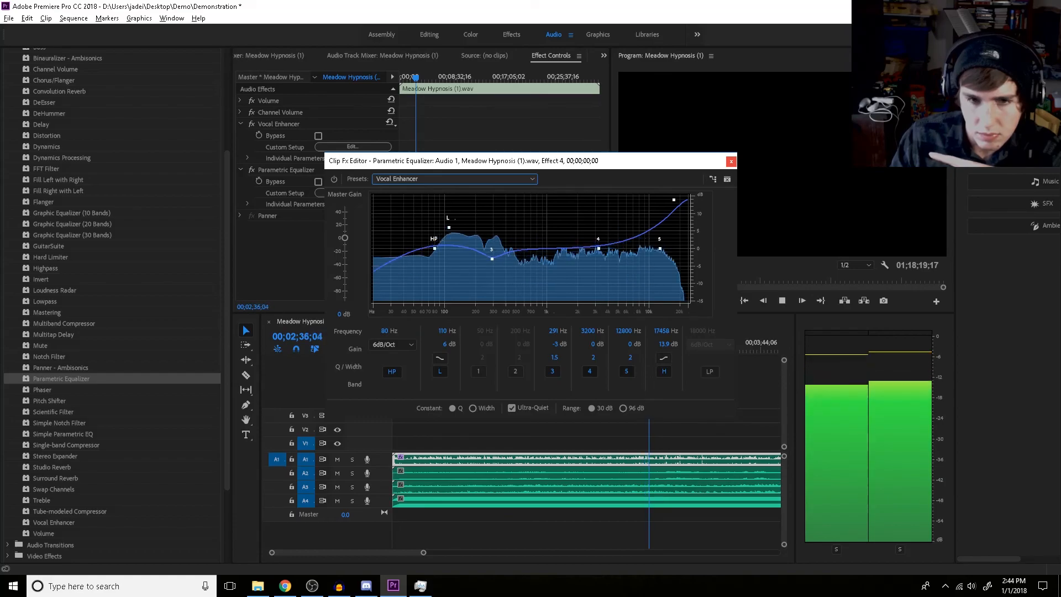
left_click(334, 179)
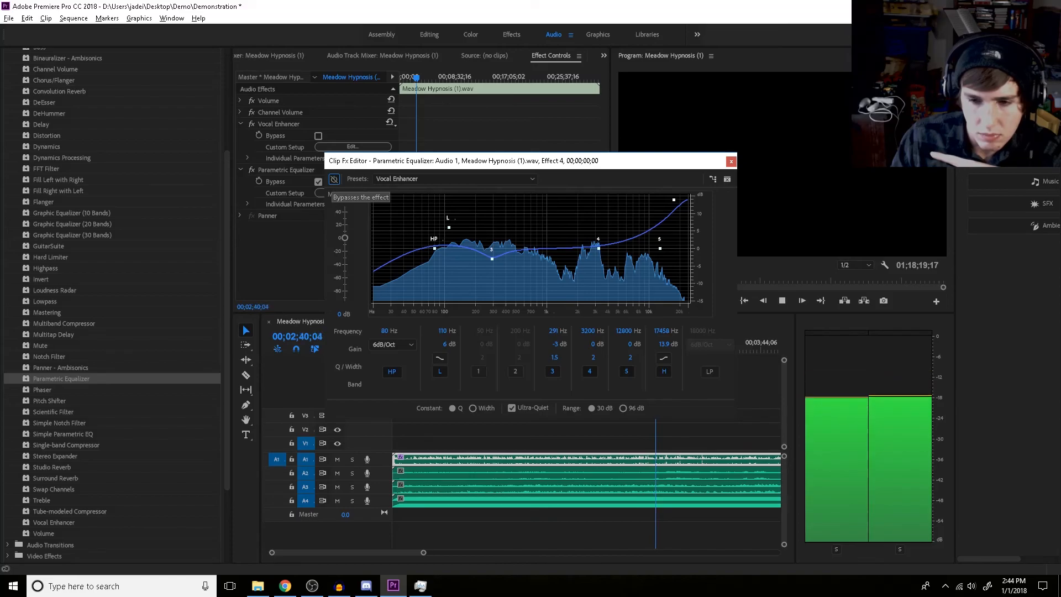
left_click(334, 179)
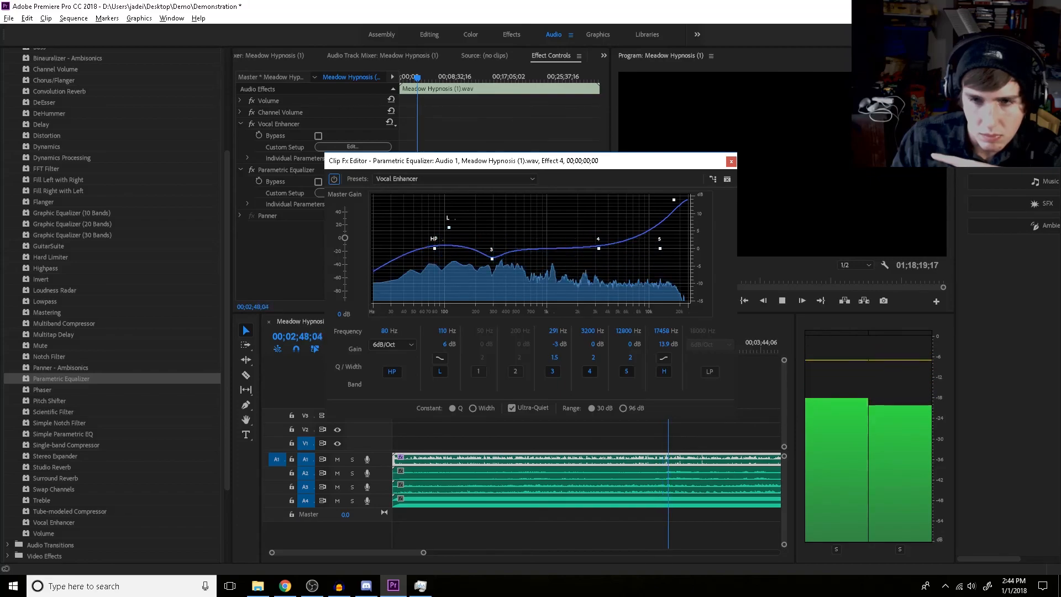
key("Escape")
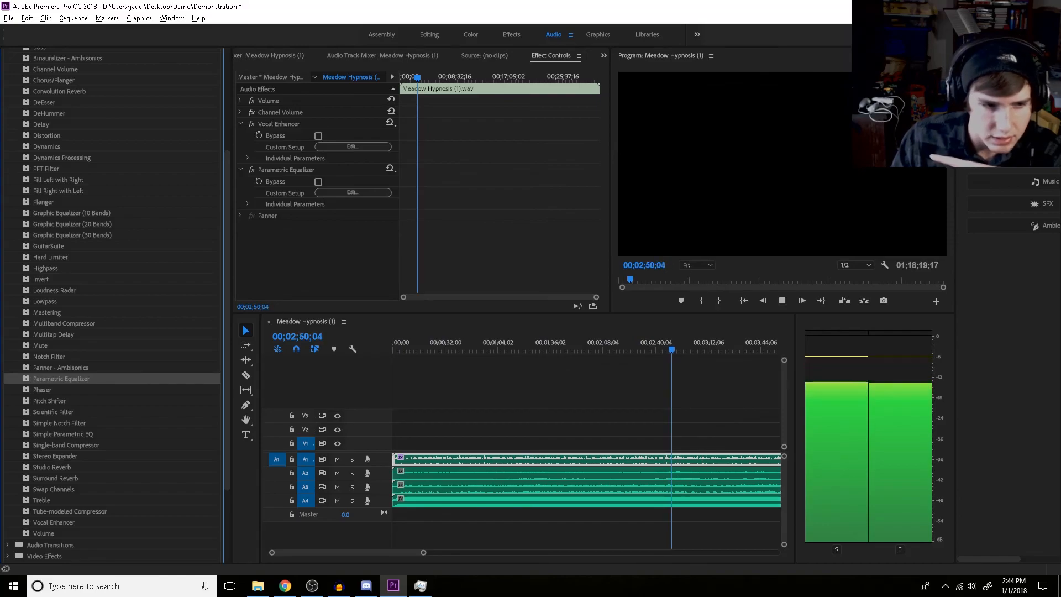
Apply the Multiband Compressor effect to the voice clip on track A1, keeping the Broadcast preset and comparing it with the effect bypassed
scroll(110, 332, "up", 5)
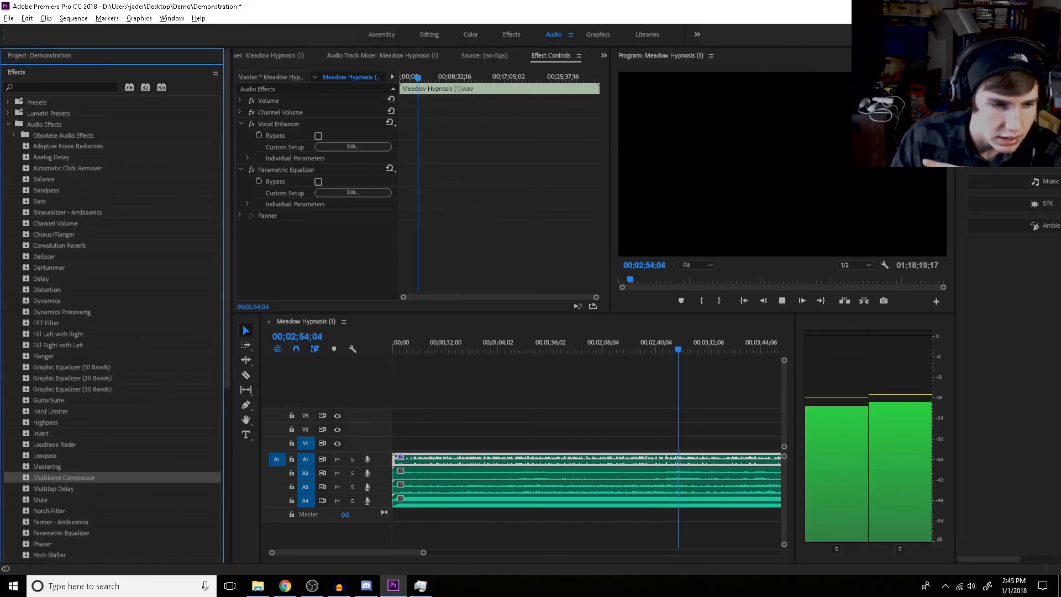
left_click_drag(64, 478, 450, 459)
left_click(352, 238)
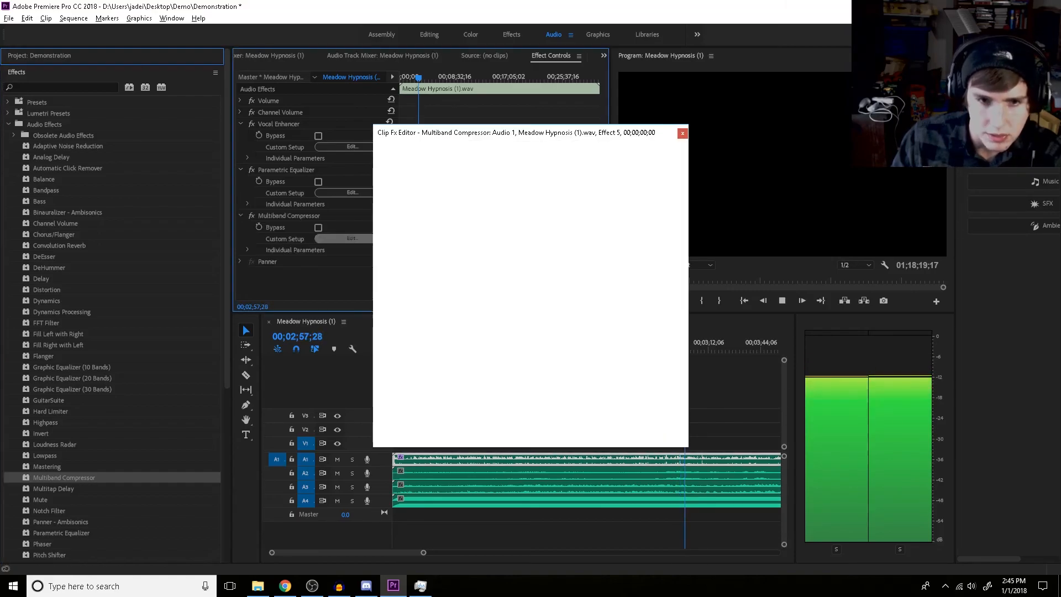
left_click(503, 150)
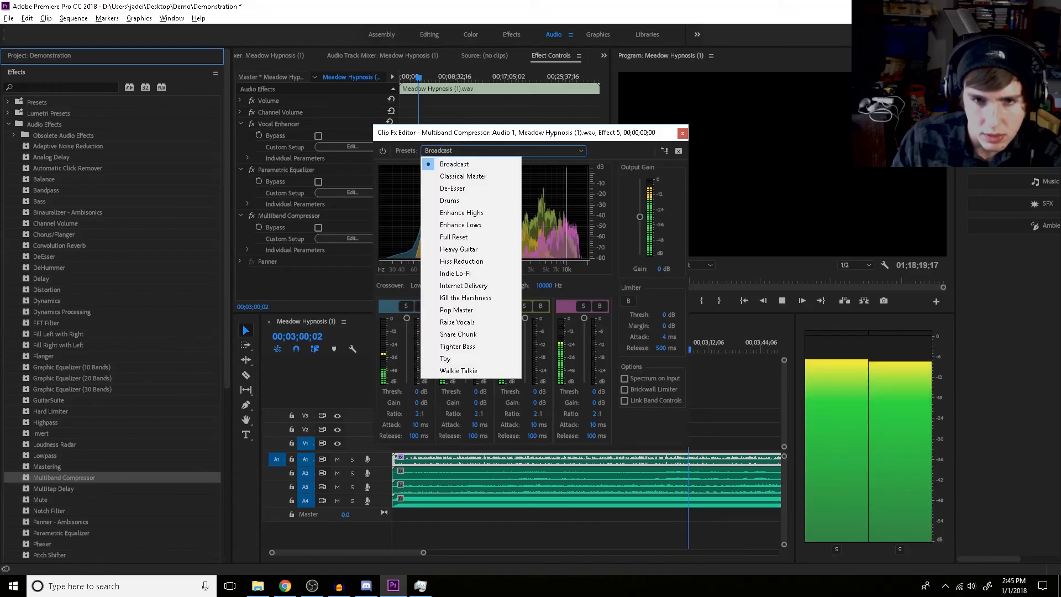
left_click(503, 151)
left_click(382, 151)
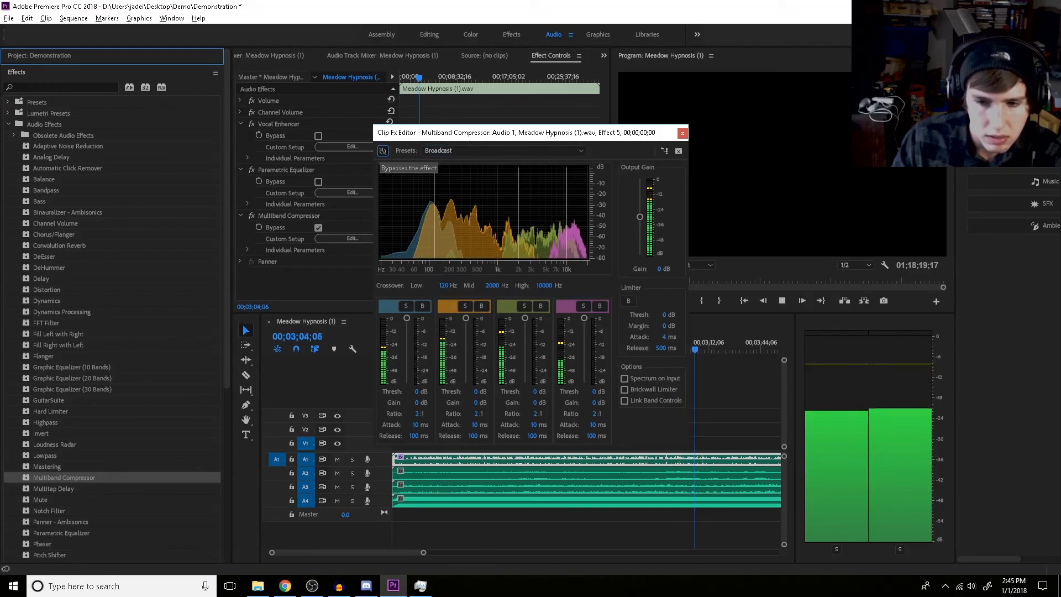
left_click(382, 151)
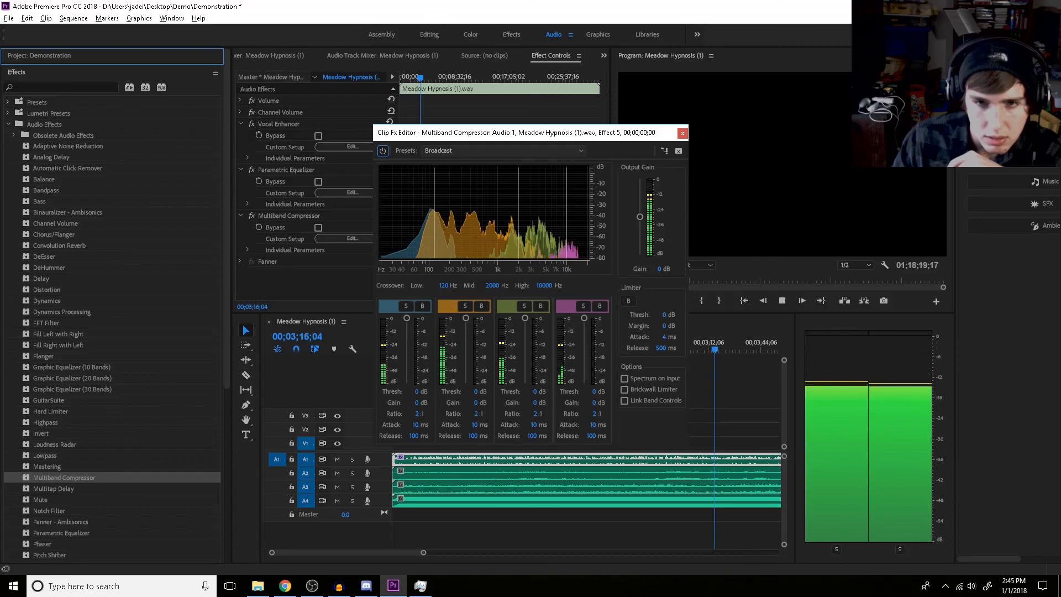
left_click(683, 133)
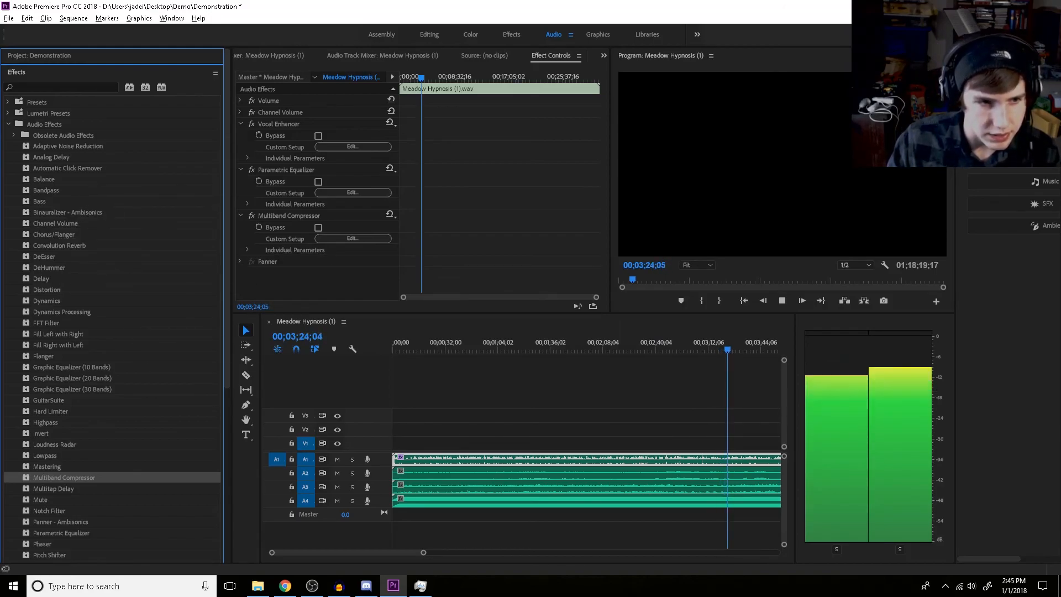
Apply the DeEsser effect to the voice clip on track A1
left_click(47, 256)
left_click_drag(46, 257, 708, 459)
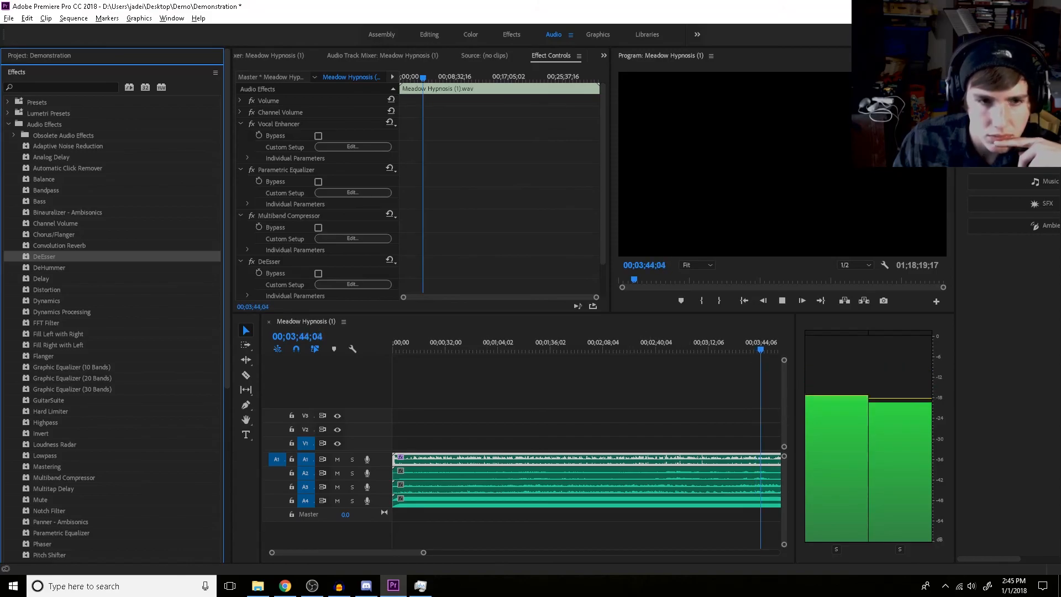
scroll(317, 187, "down", 1)
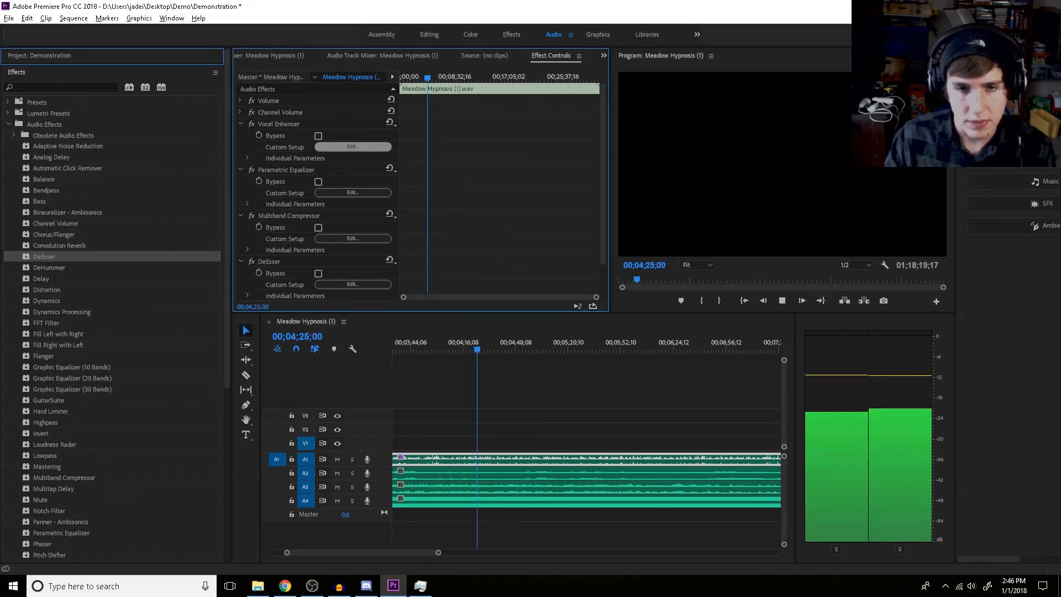
Review the presets chosen for the voice clip's Vocal Enhancer, Parametric Equalizer and Multiband Compressor
left_click(352, 146)
left_click(579, 264)
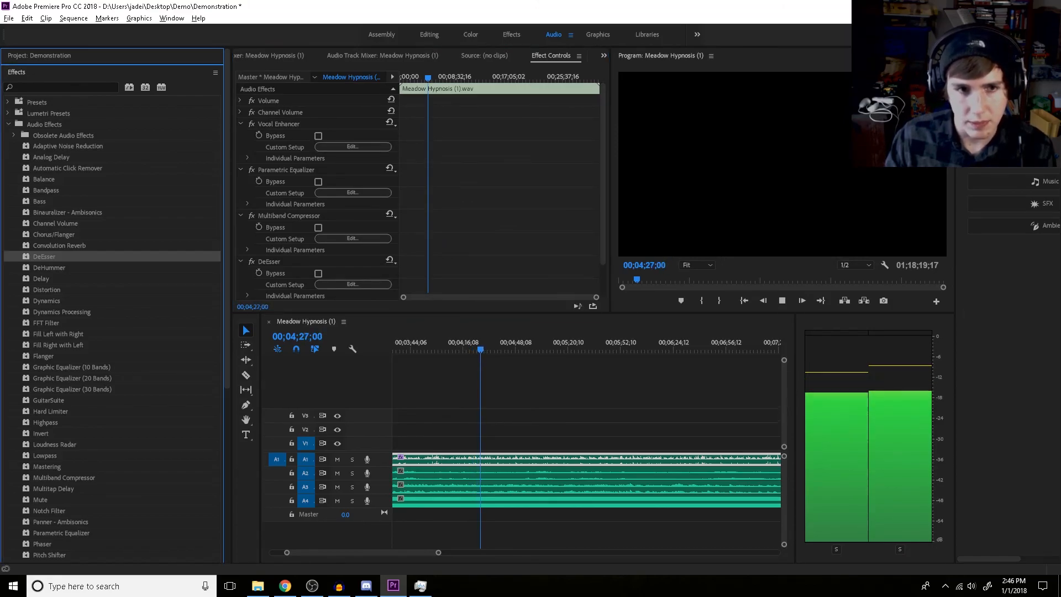
left_click(352, 192)
left_click(454, 179)
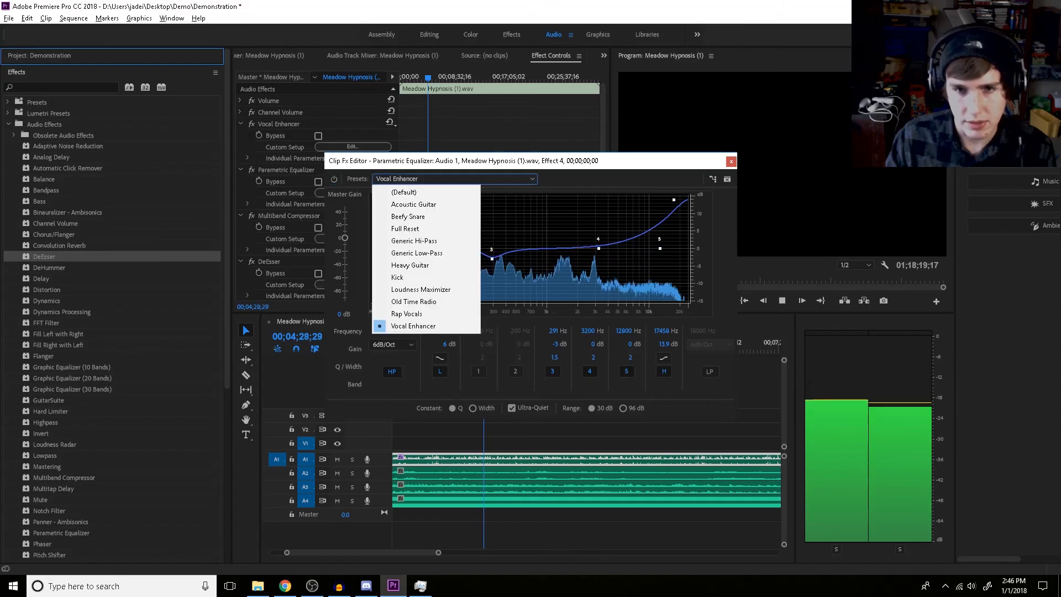
left_click(731, 161)
left_click(353, 238)
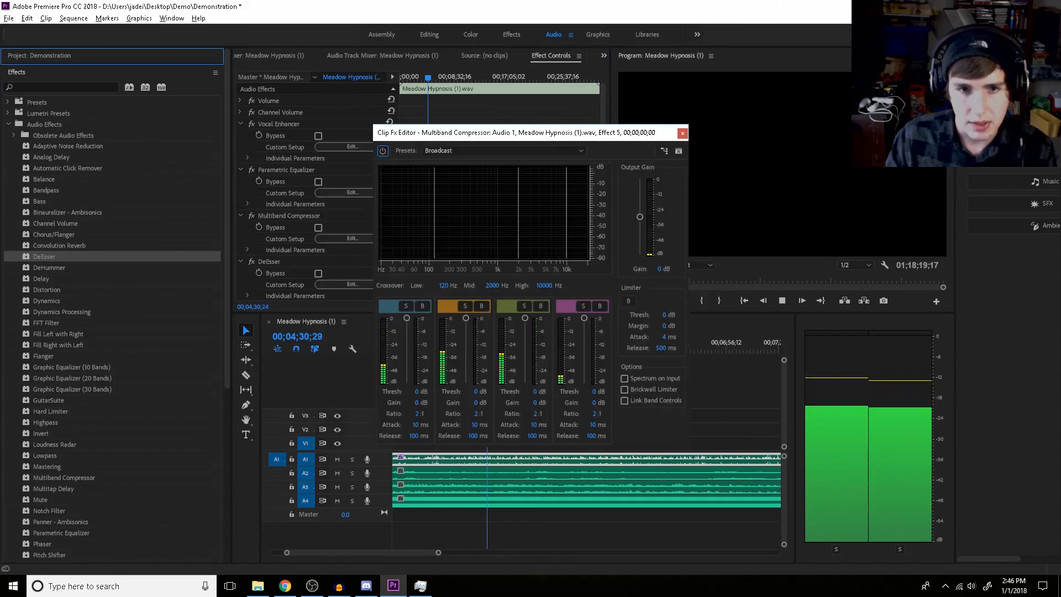
left_click(453, 151)
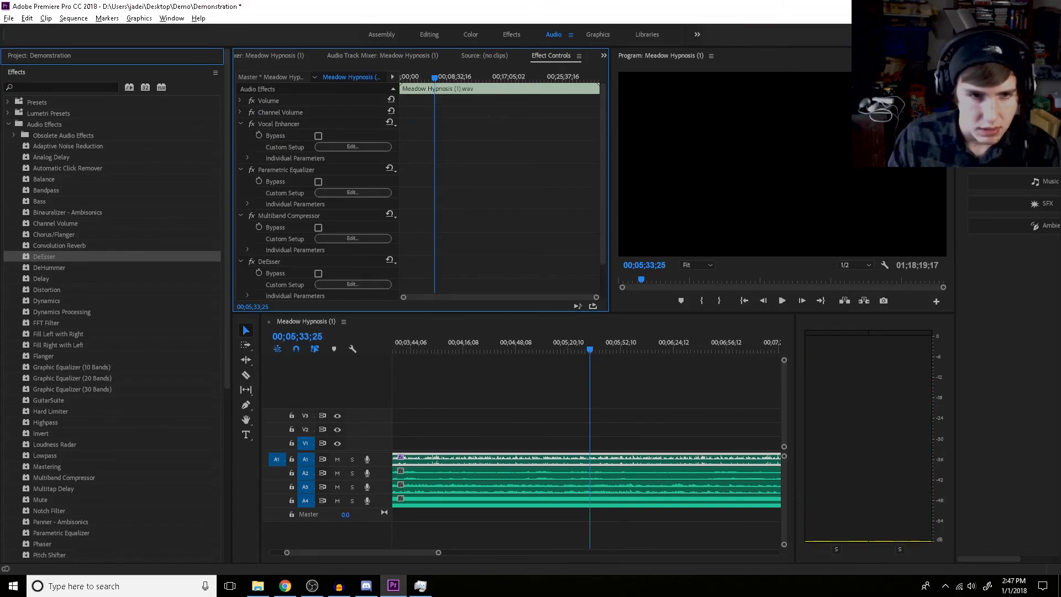
Apply the Surround Reverb effect to the voice clip on track A1 and open its custom setup
scroll(110, 256, "down", 5)
left_click_drag(55, 369, 605, 459)
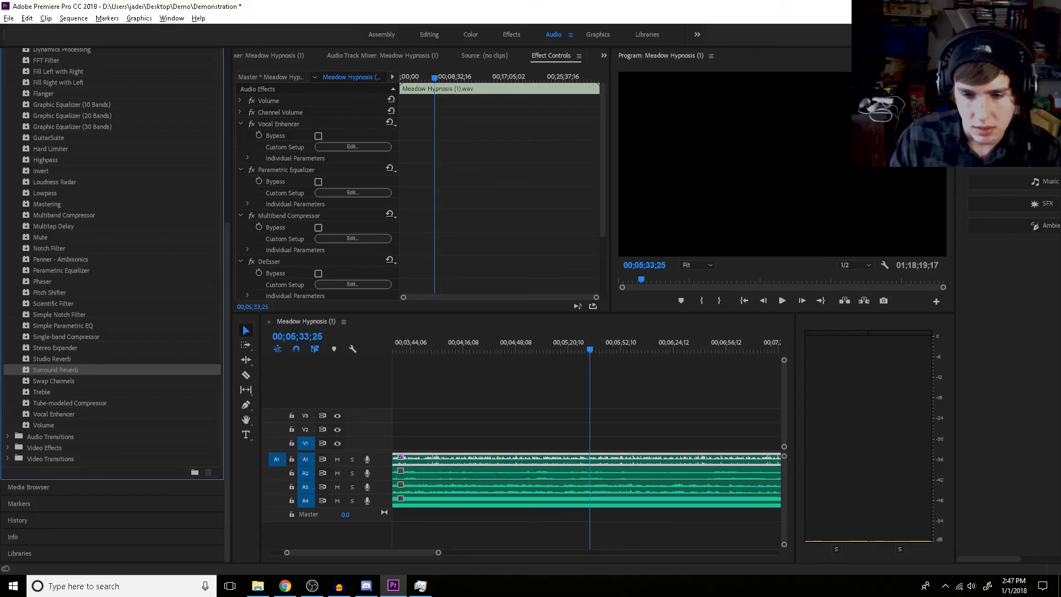
left_click(352, 263)
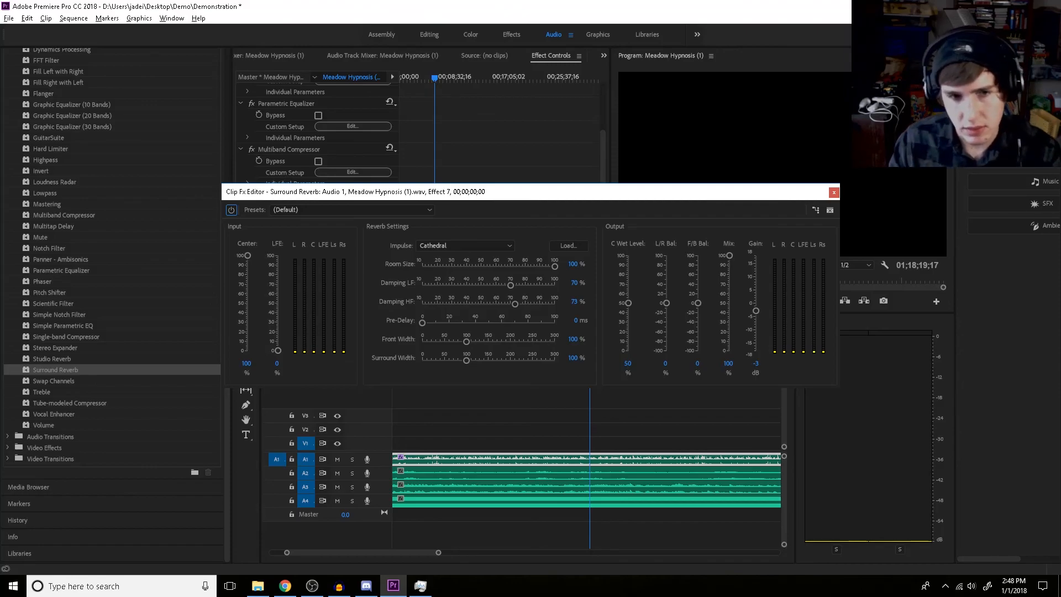
Try the Lost In Space preset on the Surround Reverb and look through its impulse options
left_click(351, 209)
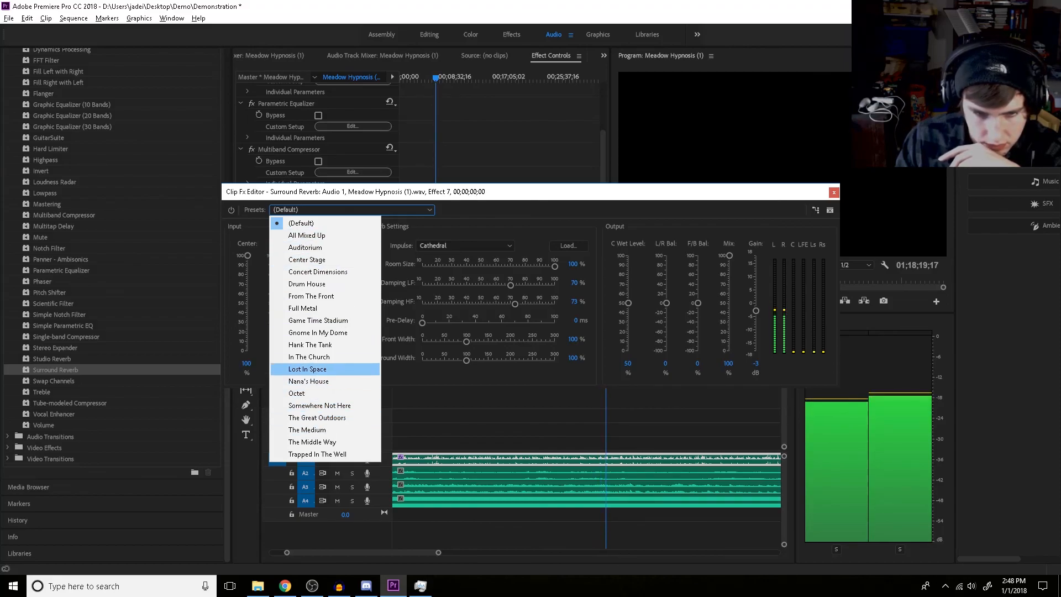
left_click(308, 369)
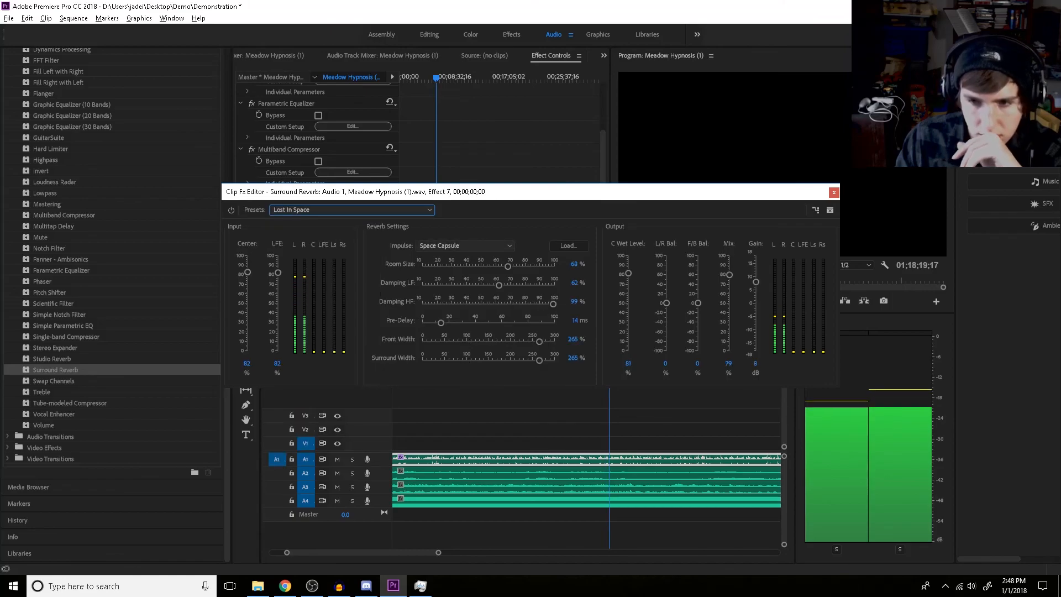
left_click(465, 245)
left_click(465, 245)
Set the Surround Reverb to the Auditorium preset and change its impulse to Theater
left_click(354, 210)
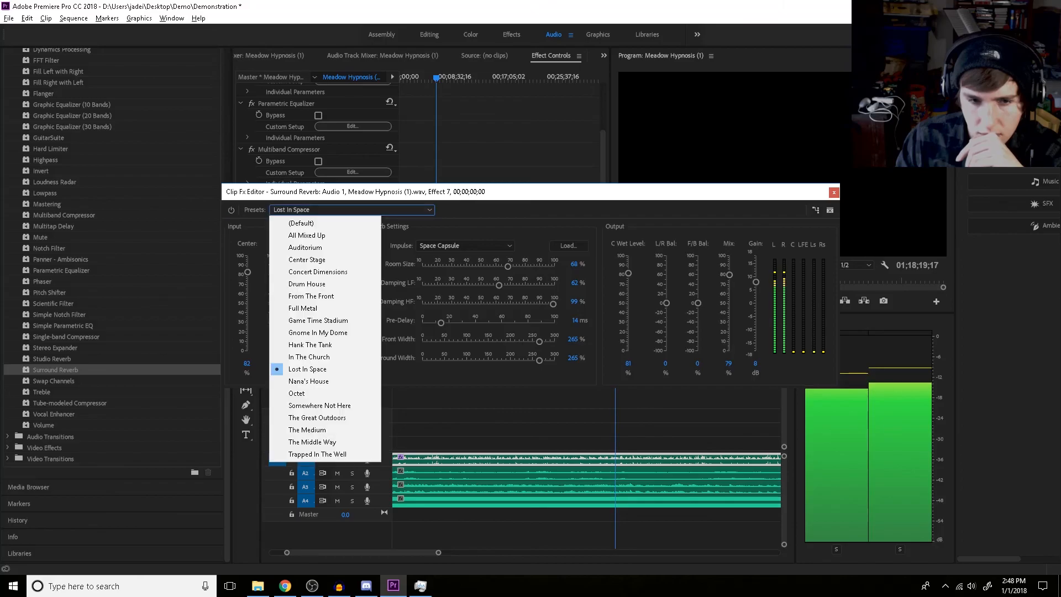
left_click(298, 247)
left_click(465, 246)
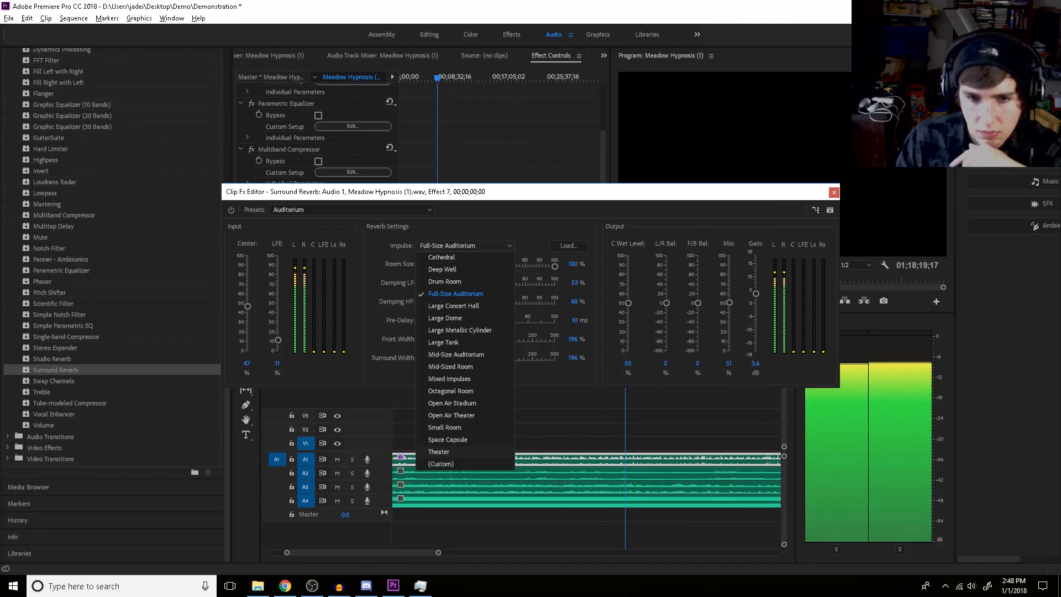
left_click(439, 451)
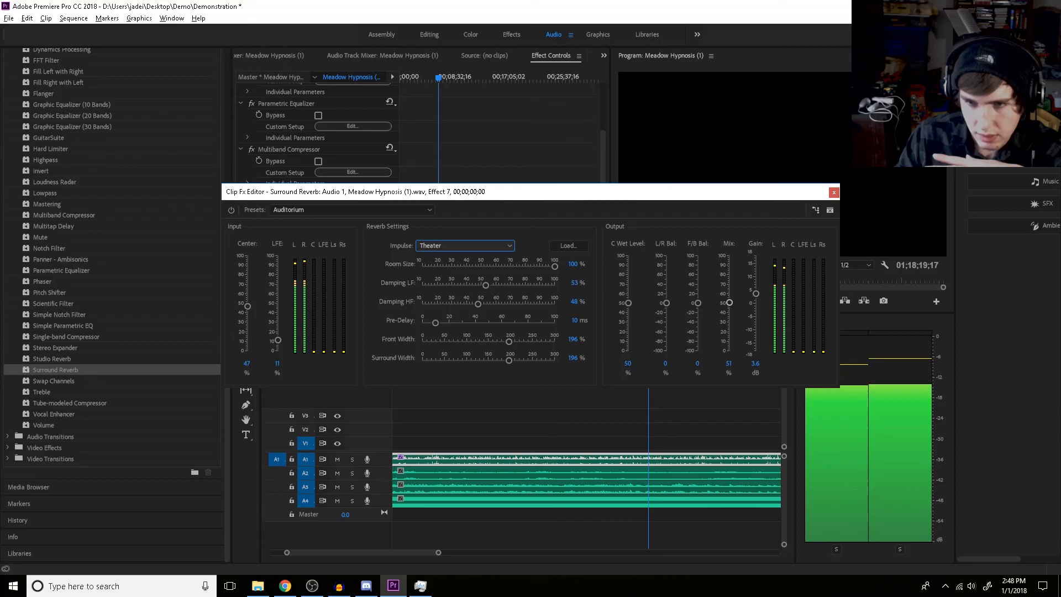
Try the Surround Reverb's output mix at 41% and at 50%
left_click(730, 303)
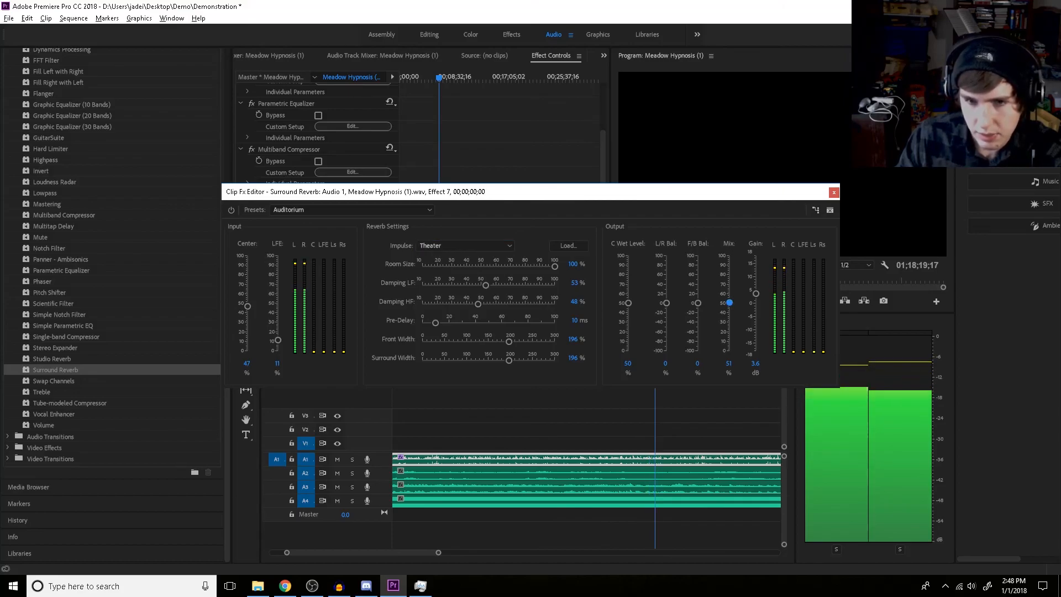
mouse_move(729, 302)
left_mouse_down()
mouse_move(729, 286)
mouse_move(730, 312)
left_mouse_up()
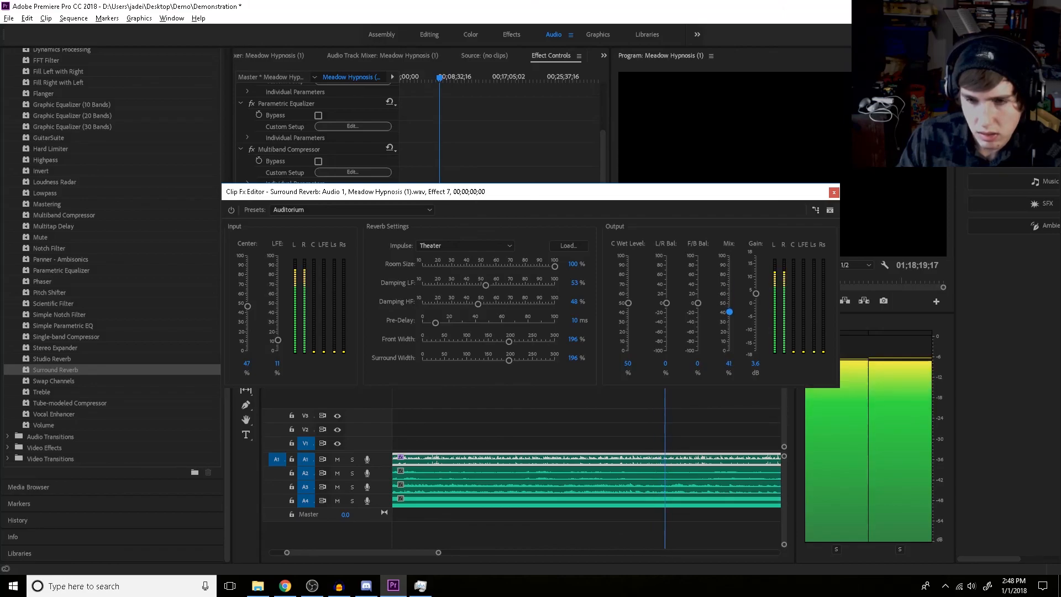
left_click_drag(729, 311, 729, 305)
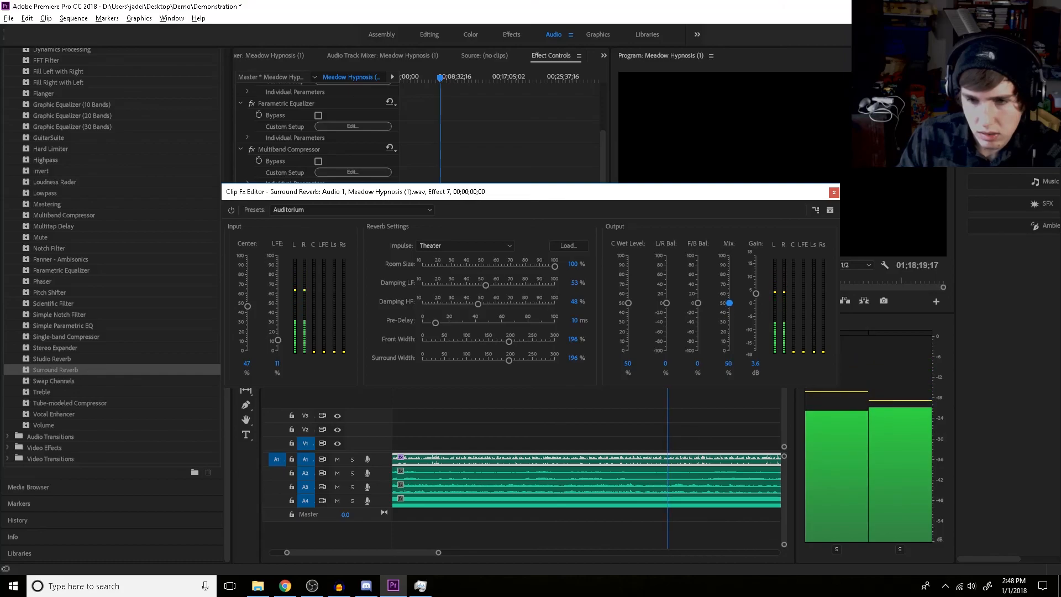
Raise the Surround Reverb's low-frequency damping to 84% and its high-frequency damping to 100%
left_click_drag(478, 303, 499, 285)
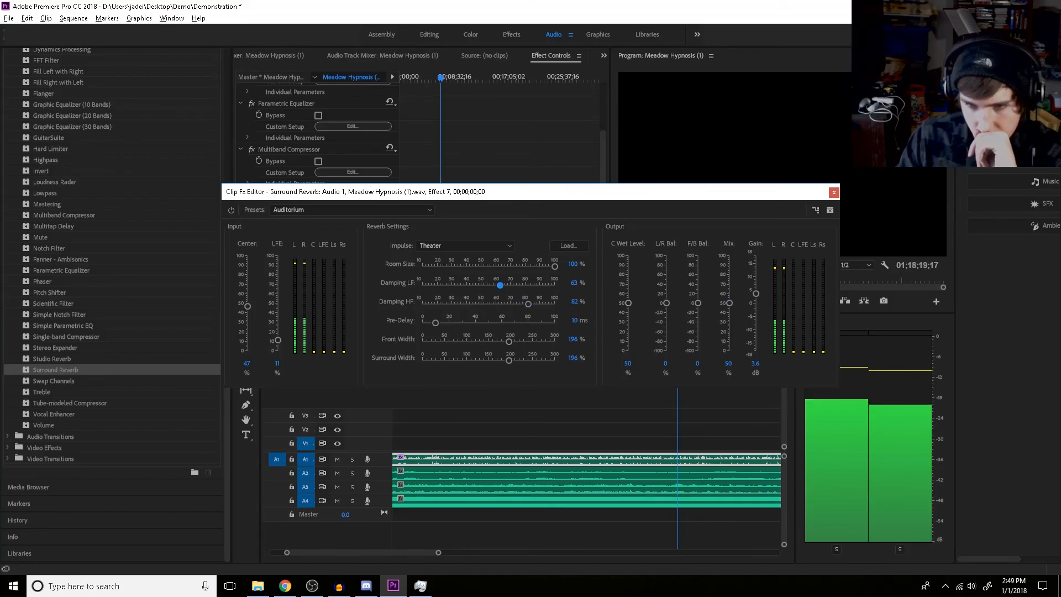
left_click_drag(528, 304, 552, 304)
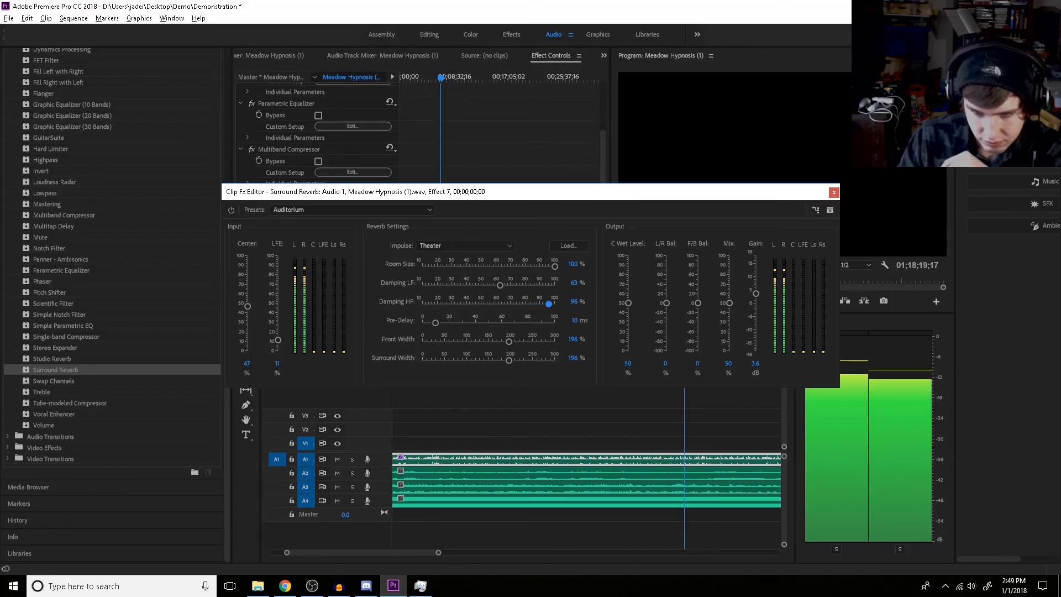
left_click_drag(553, 304, 531, 285)
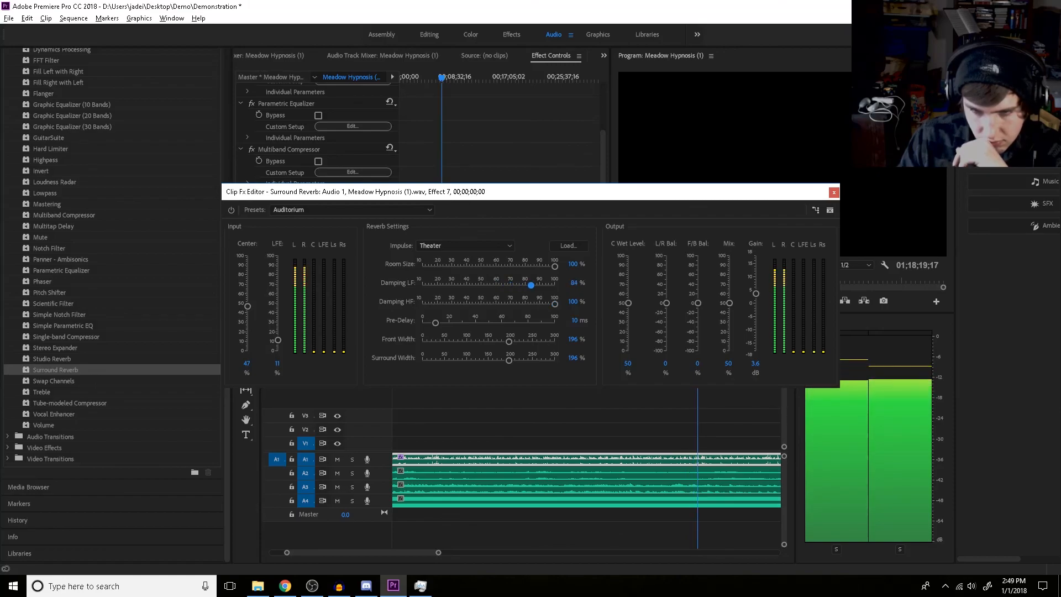
Set the Surround Reverb's output mix to 56%
left_click_drag(729, 304, 729, 298)
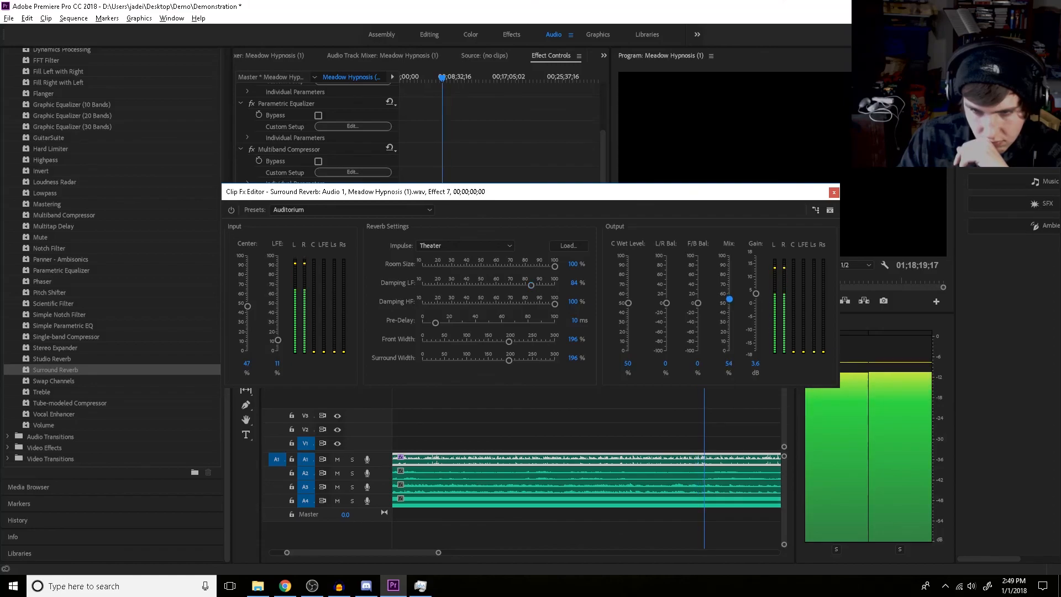
left_click(728, 363)
type("56")
key("Return")
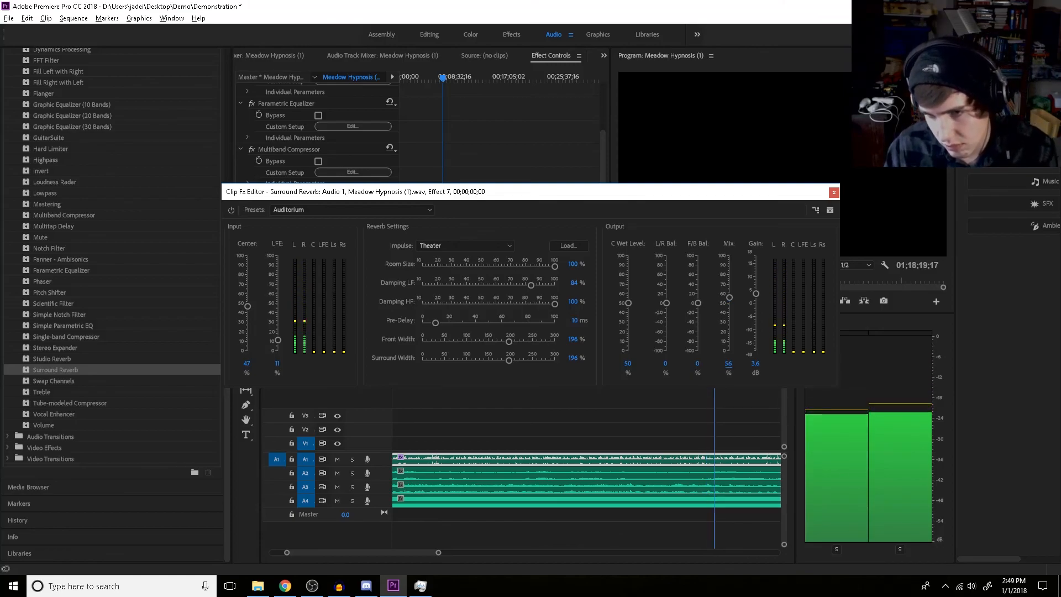
Try the Surround Reverb's output mix at 54% and at 57%
left_click(729, 364)
type("54")
key("Return")
left_click(728, 364)
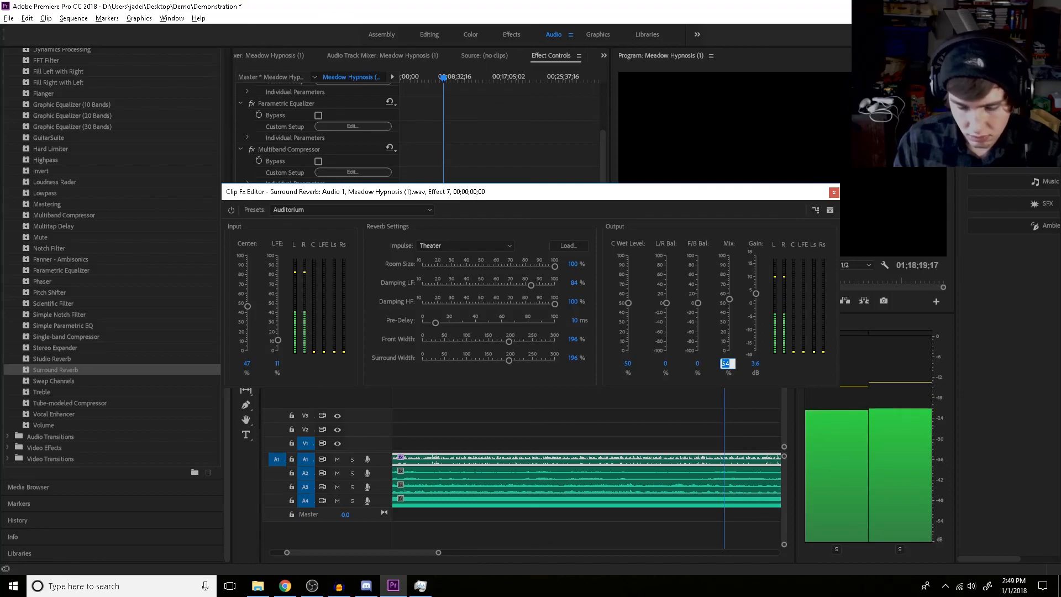
type("5")
key("Return")
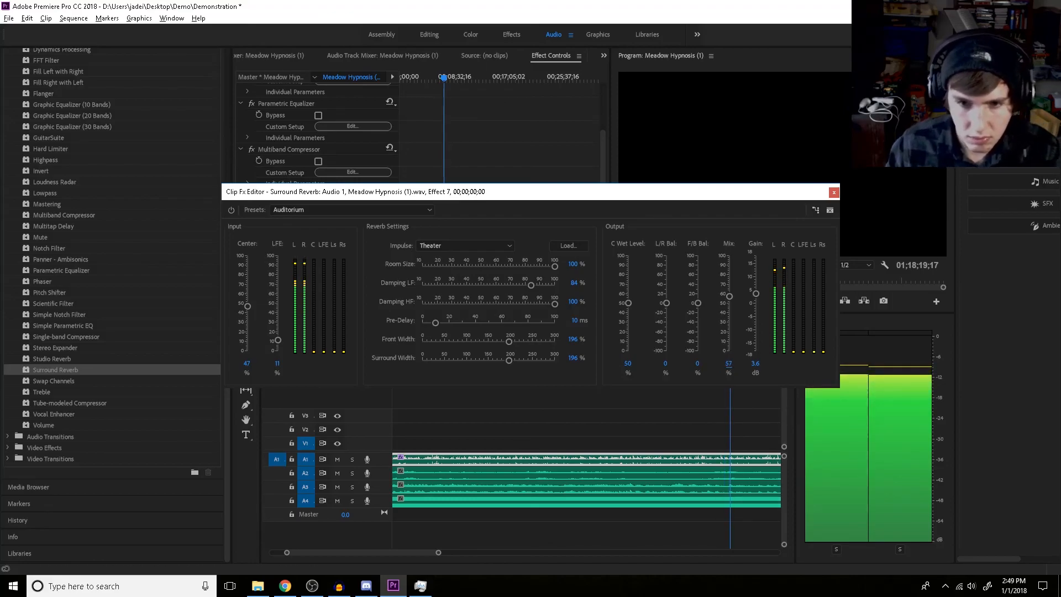
Try the Surround Reverb with low-frequency damping at 90% and 88%, high-frequency damping at 92%, and output mix at 59%
left_click_drag(535, 285, 540, 285)
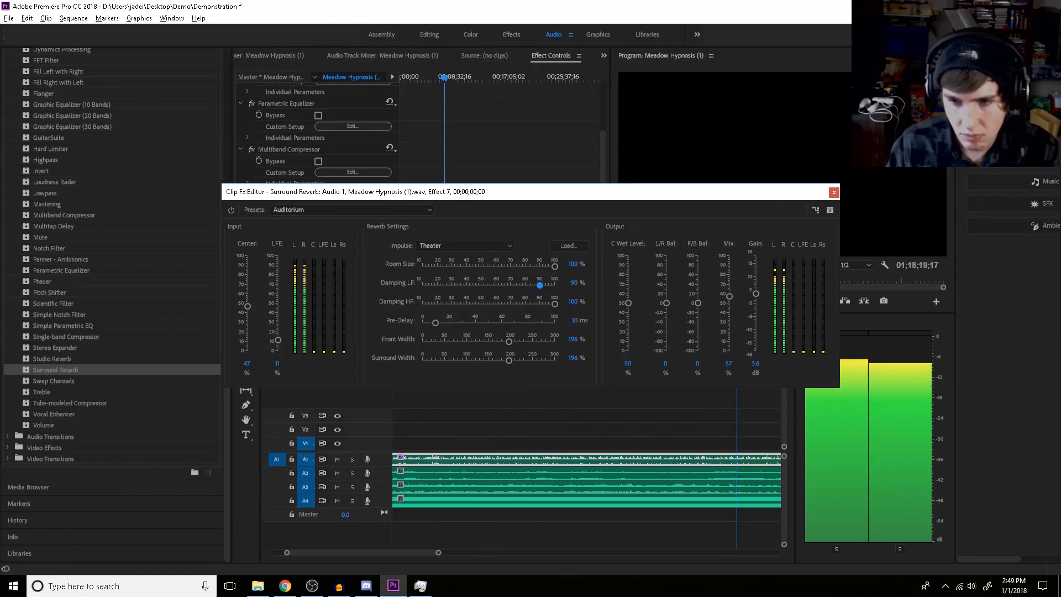
left_click(728, 363)
mouse_move(554, 304)
left_mouse_down()
mouse_move(537, 284)
mouse_move(543, 304)
left_mouse_up()
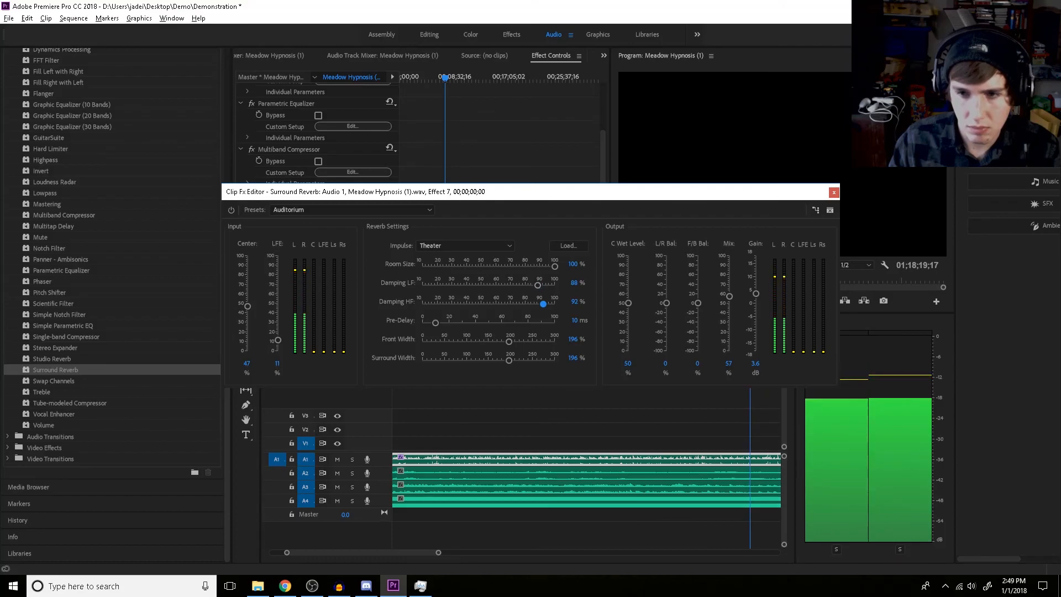
left_click_drag(730, 295, 729, 293)
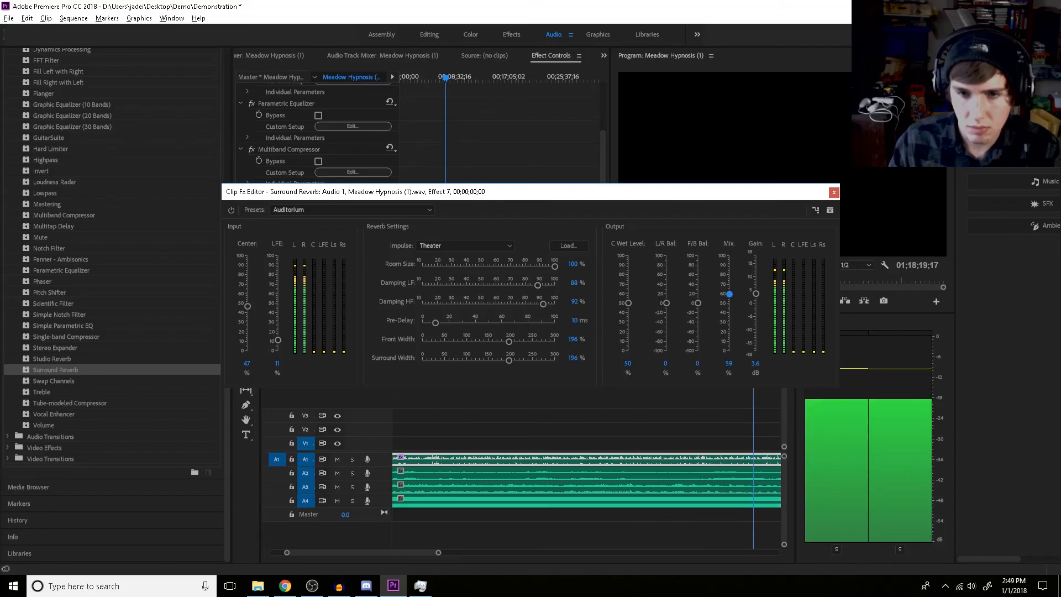
Set the Surround Reverb's low-frequency damping to 82%, high-frequency damping to 89% and output mix to 60%, and close its editor
left_click_drag(543, 303, 528, 285)
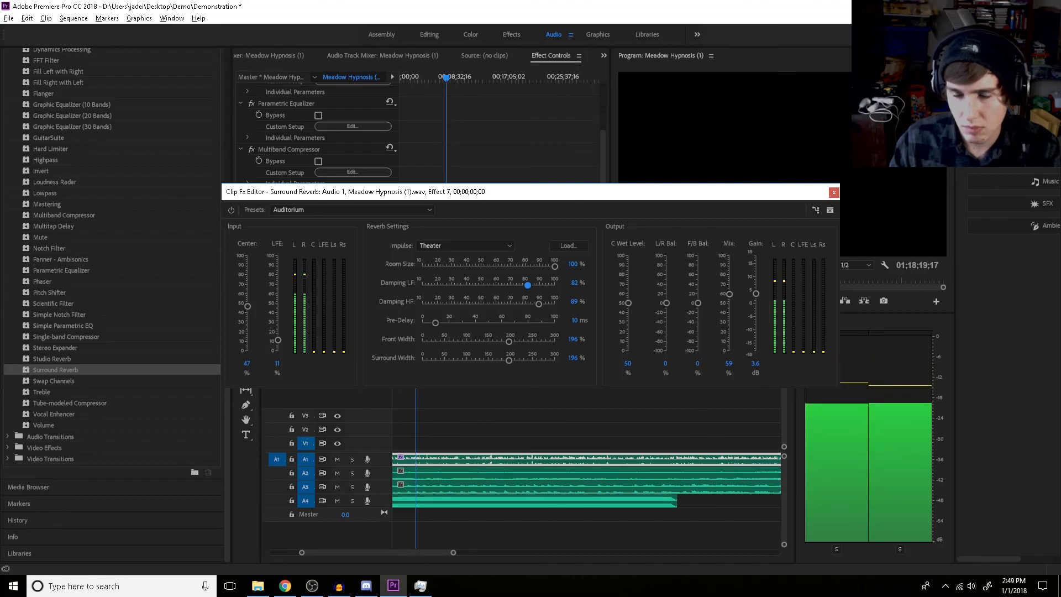
left_click(728, 363)
type("60")
key("Return")
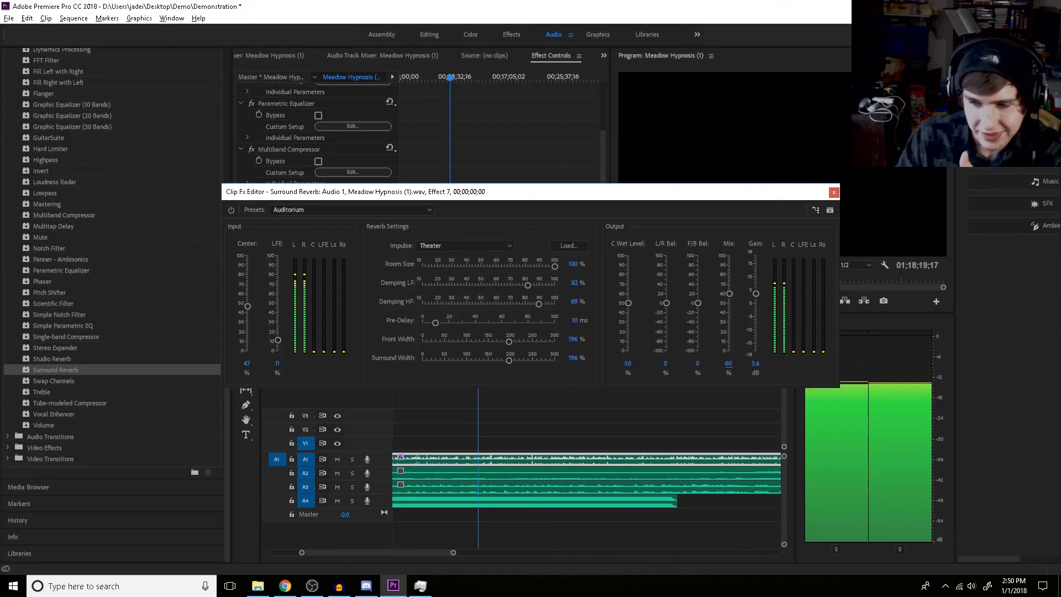
left_click(834, 192)
Review the effects applied to the voice clip and the available audio effects during playback, and stop the playback
scroll(332, 191, "up", 3)
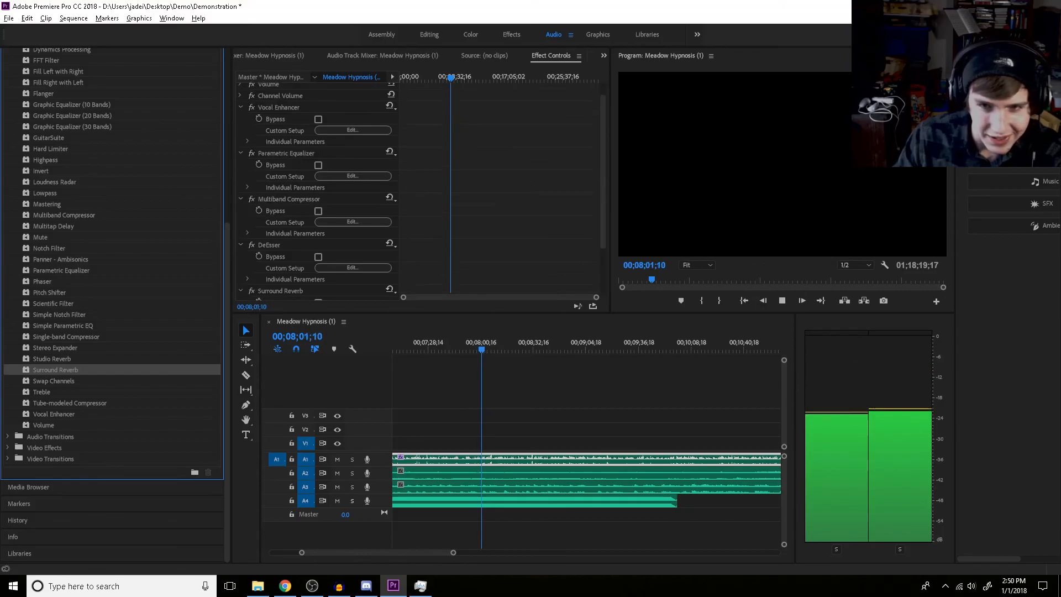
scroll(331, 191, "down", 4)
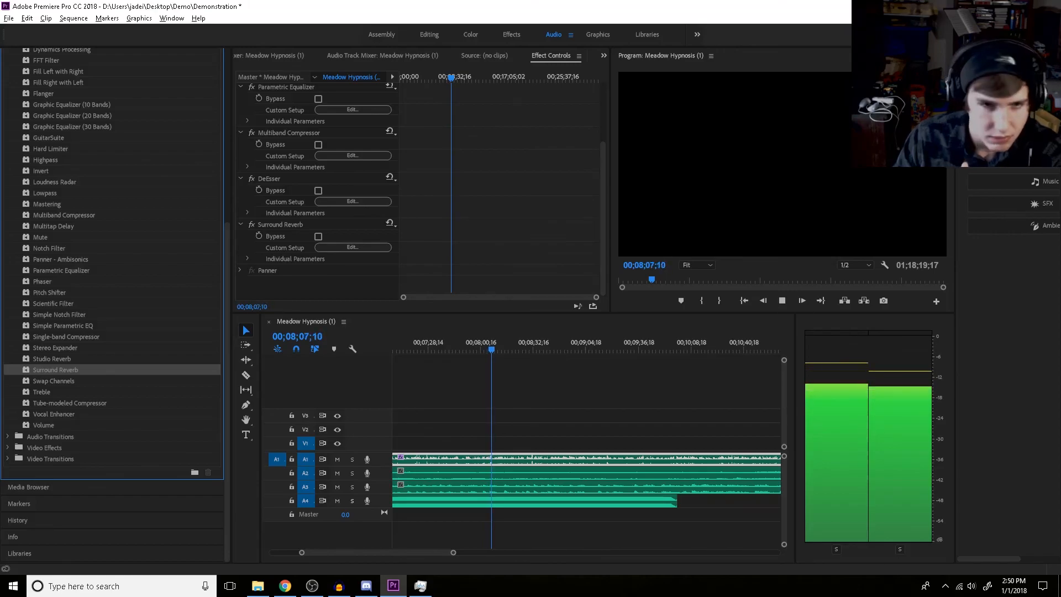
scroll(113, 304, "up", 5)
scroll(113, 304, "down", 5)
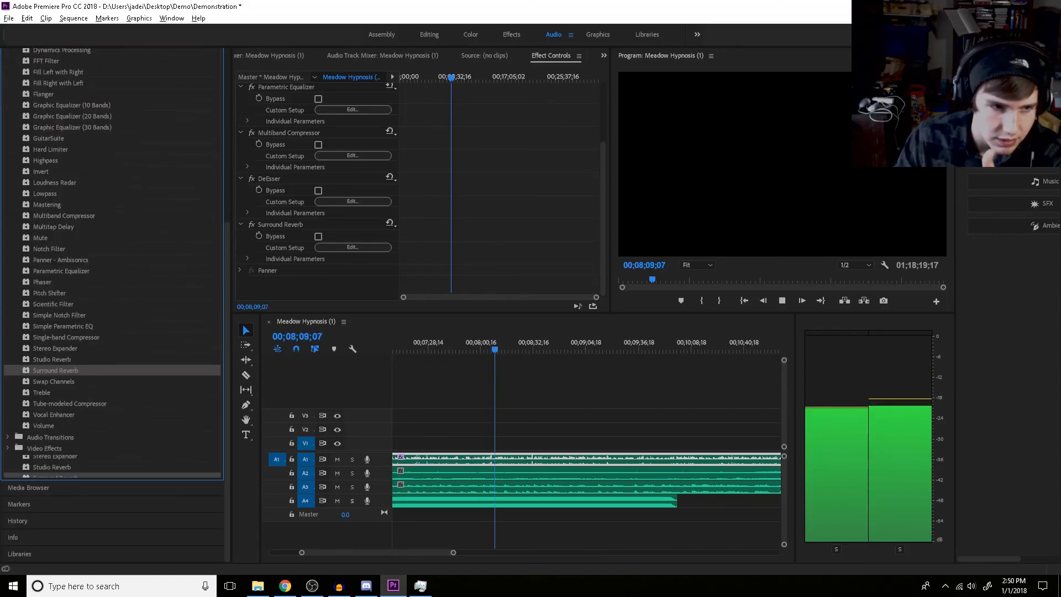
scroll(105, 208, "up", 5)
scroll(331, 198, "up", 2)
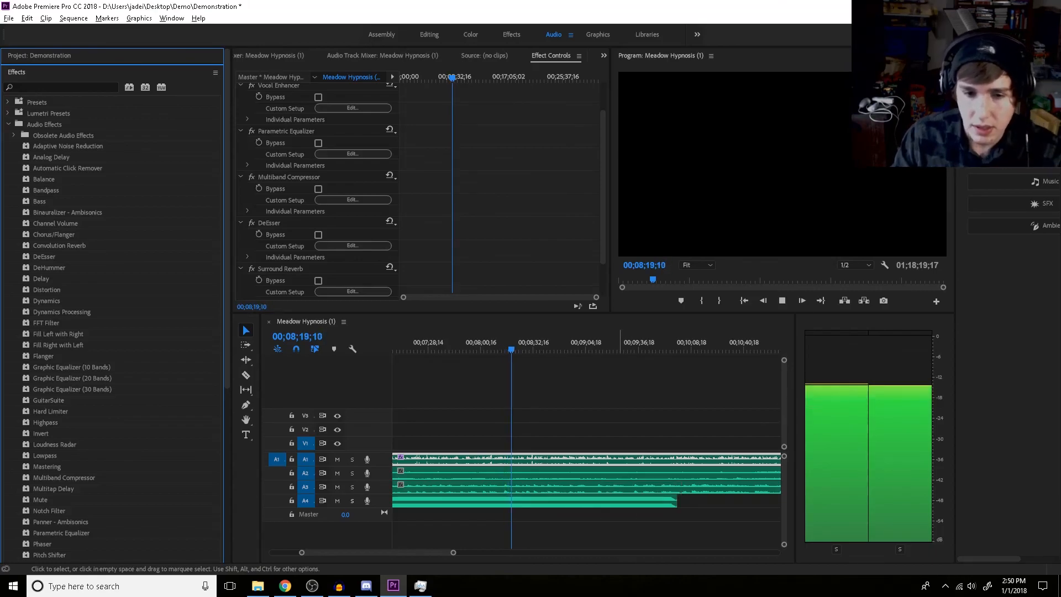
key("space")
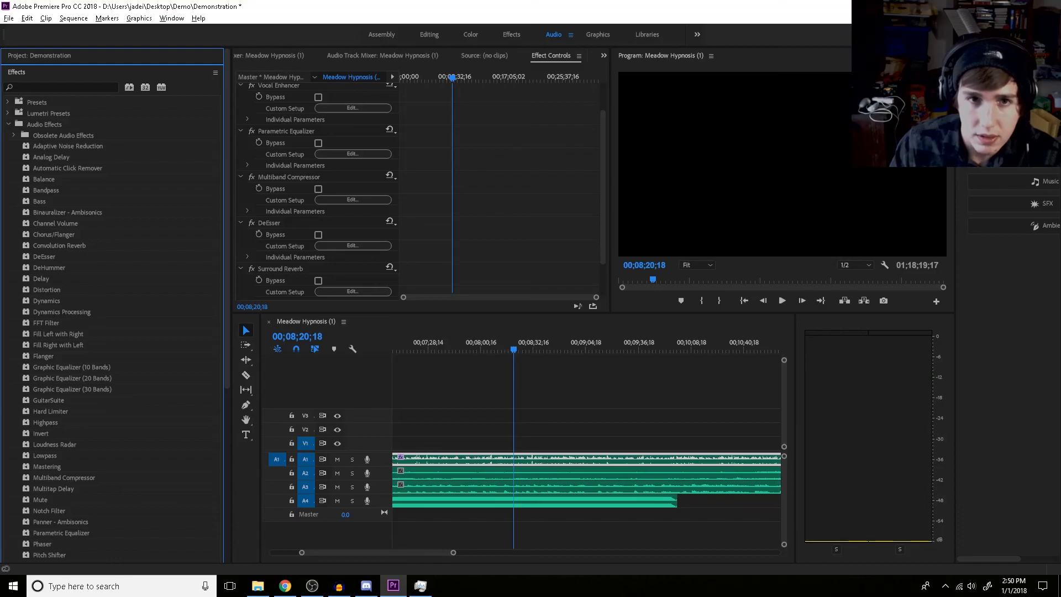
Inspect the track mixer levels and the background clips, and display the effect settings of Theta 5.0Hz.mp3 on track A4
key("shift+6")
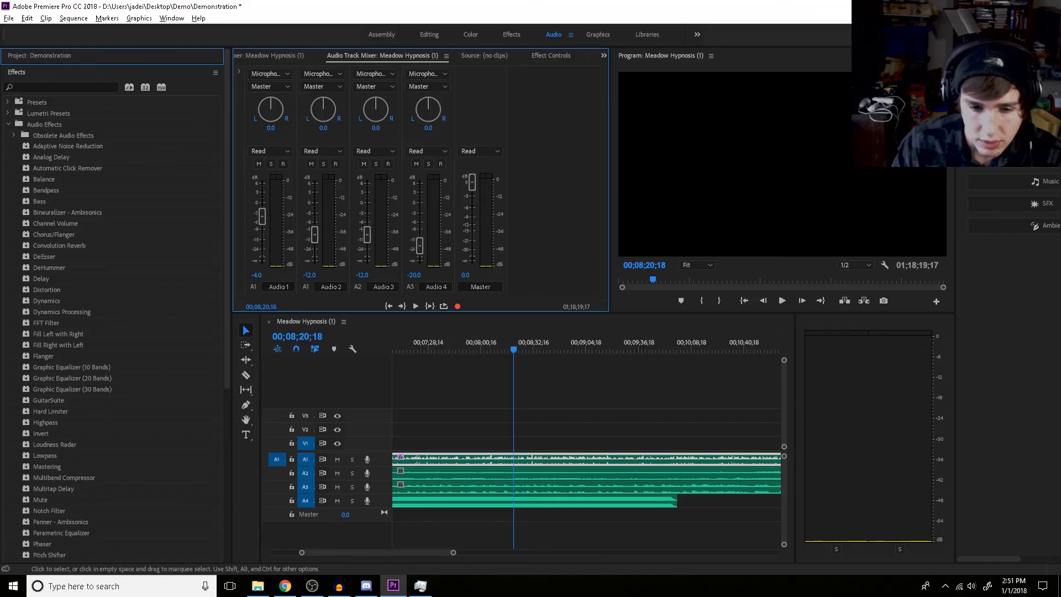
left_click(532, 473)
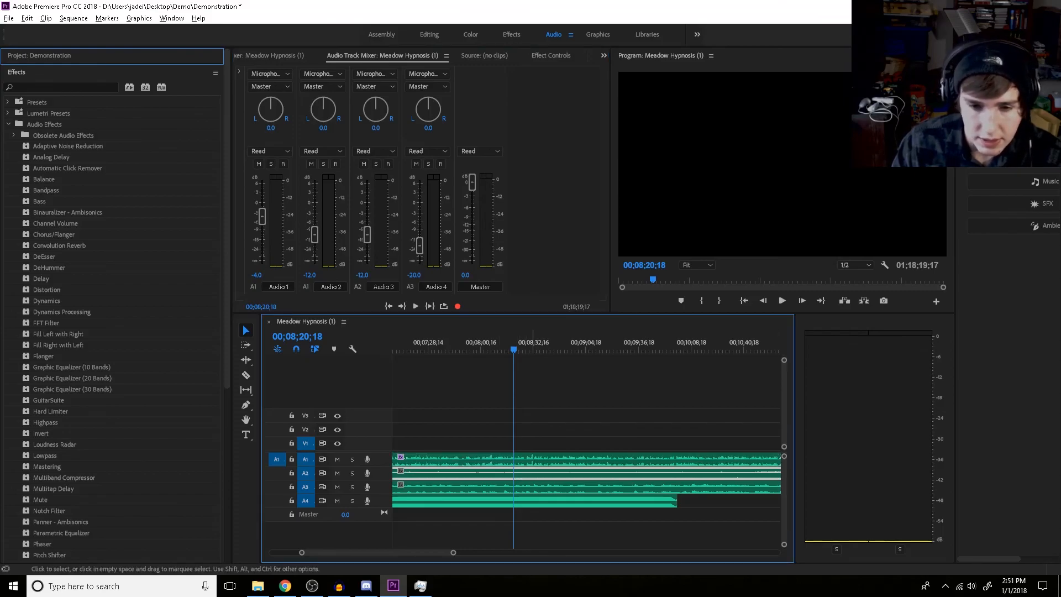
left_click(536, 487)
left_click(531, 473)
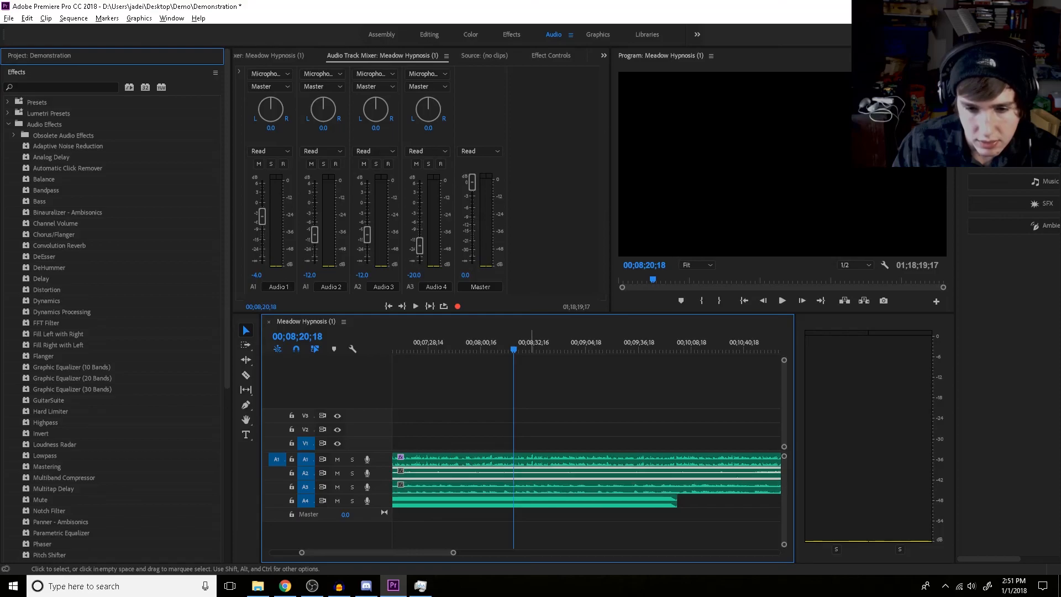
left_click(534, 500)
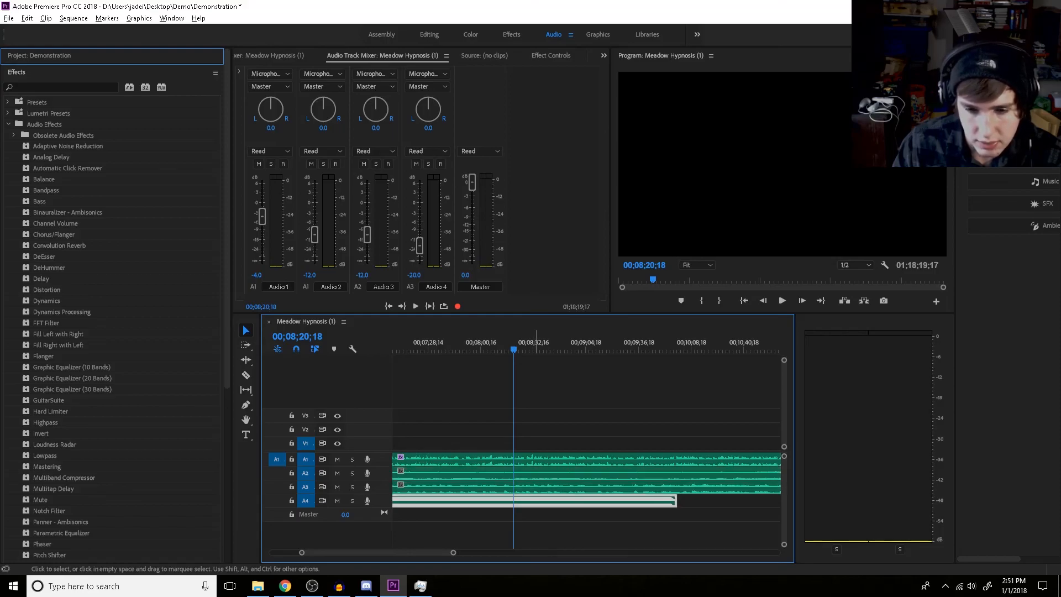
key("space")
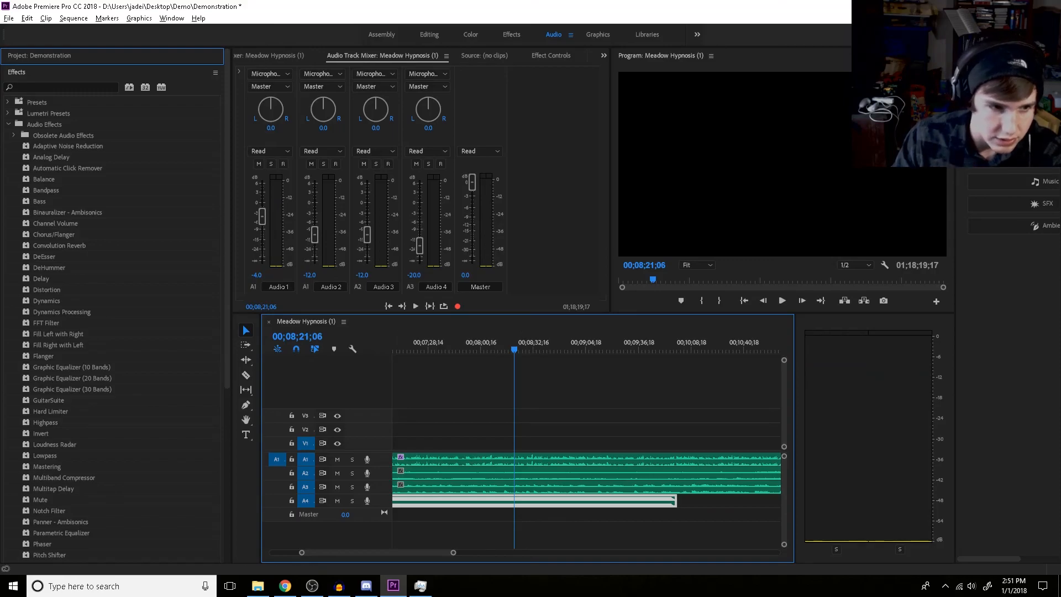
key("shift+5")
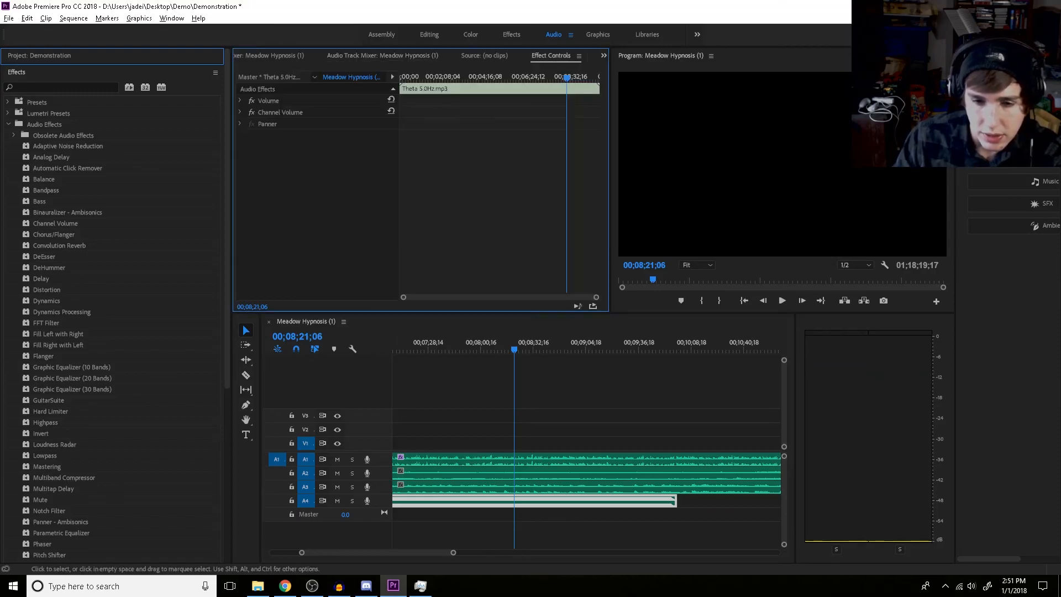